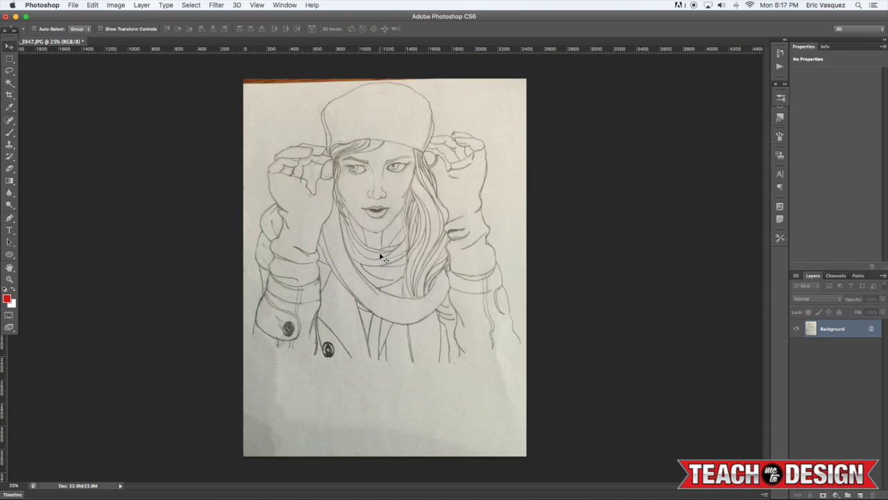
# - Reset the foreground and background colours to default and straighten the photo along the upper edge of the sketch paper
pyautogui.press('d')
pyautogui.click(10, 95)
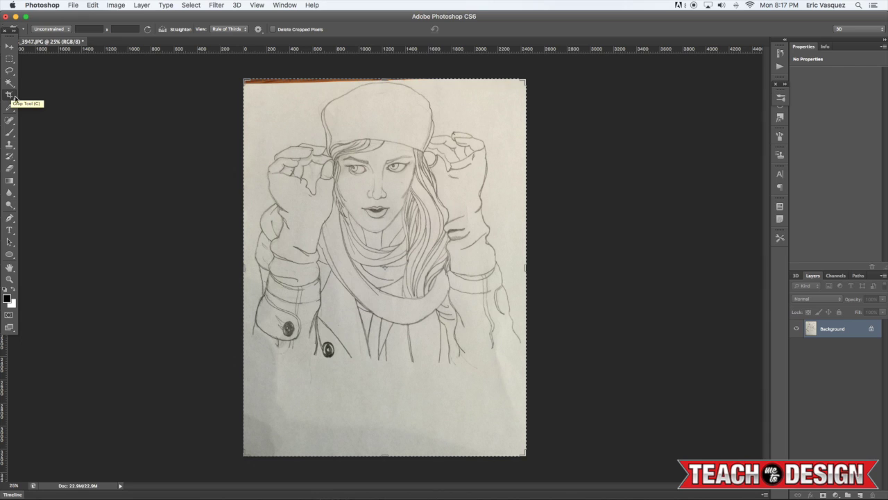
pyautogui.click(161, 29)
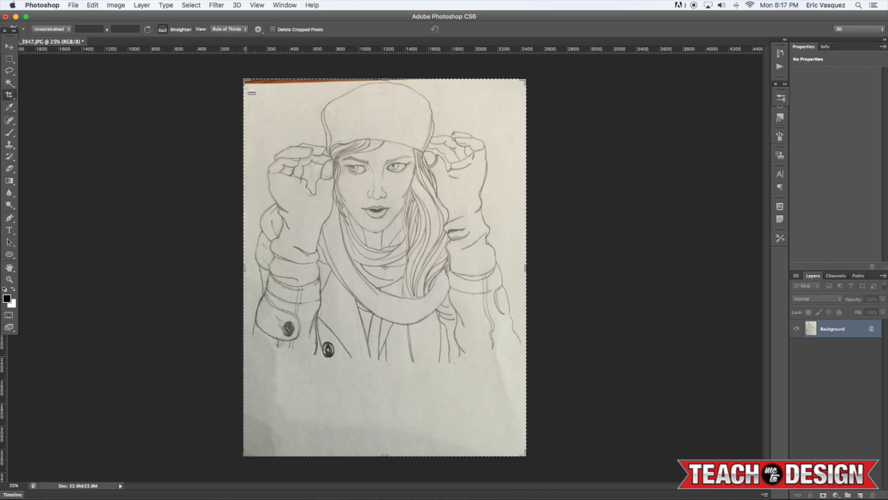
pyautogui.moveTo(245, 87); pyautogui.dragTo(433, 81)
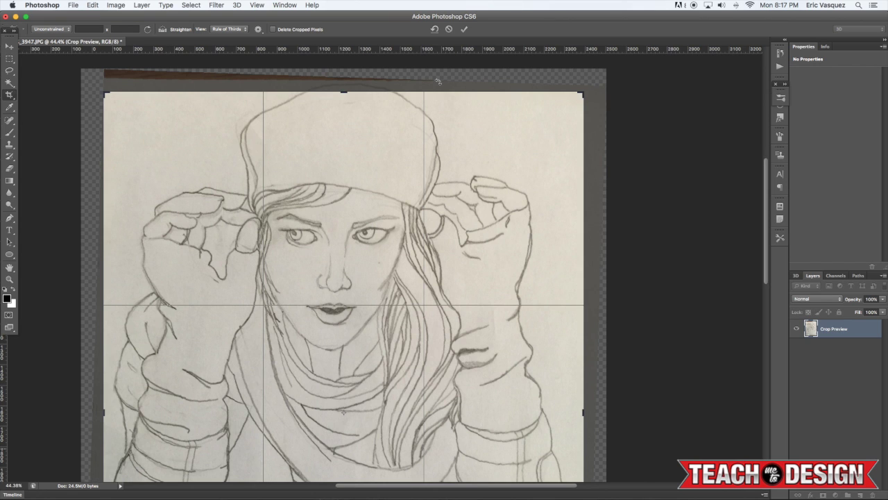
# - Extend the crop slightly at the upper and left edges of the drawing and apply the straightened crop
pyautogui.moveTo(347, 95); pyautogui.dragTo(344, 86)
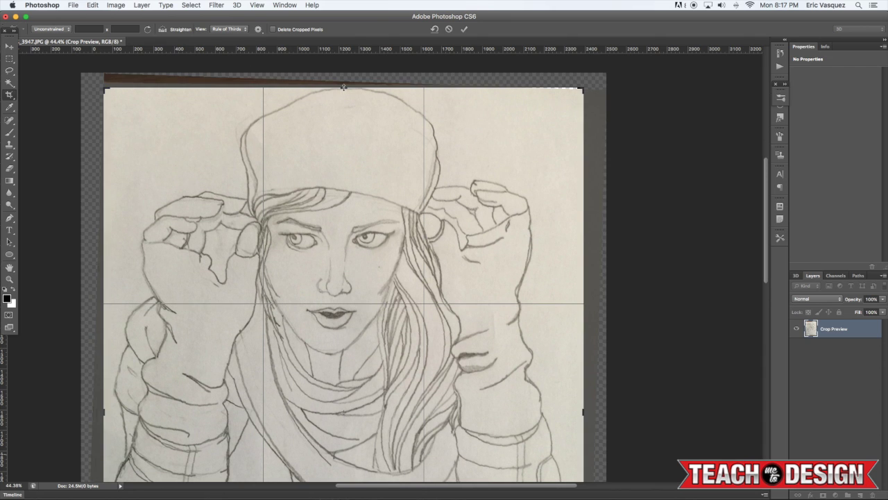
pyautogui.press('super+minus')
pyautogui.press('super+minus')
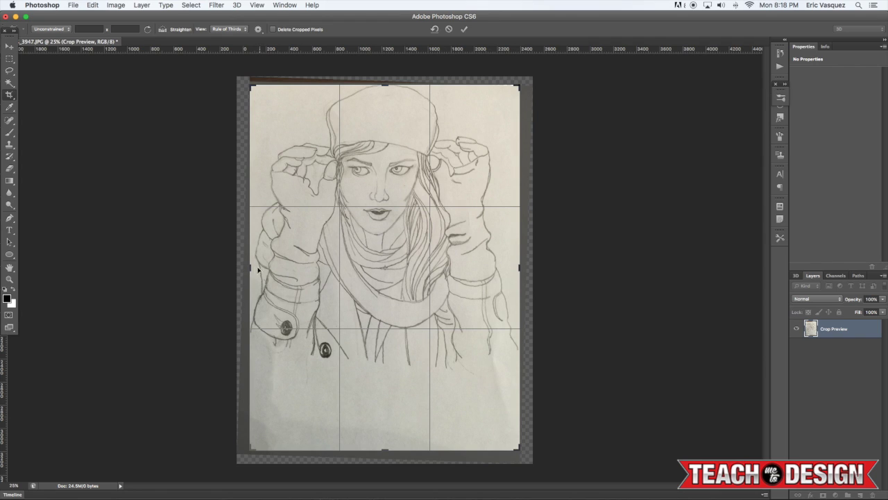
pyautogui.moveTo(249, 267); pyautogui.dragTo(246, 267)
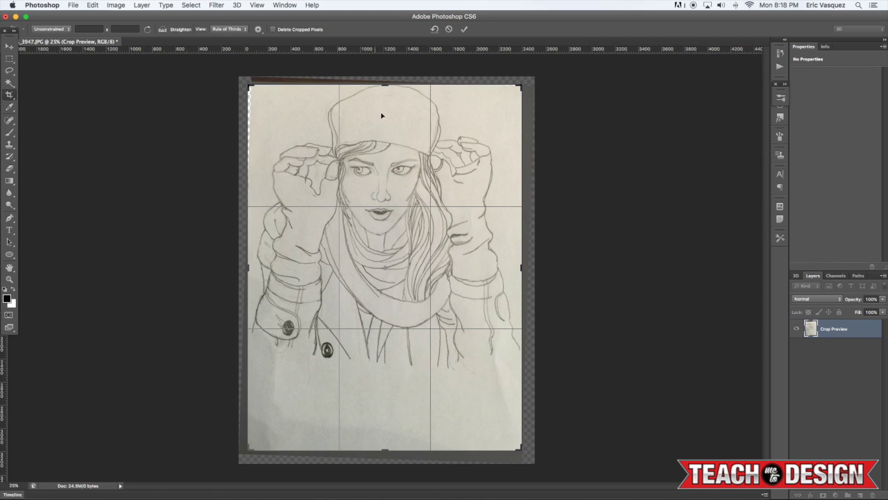
pyautogui.moveTo(388, 82); pyautogui.dragTo(388, 82)
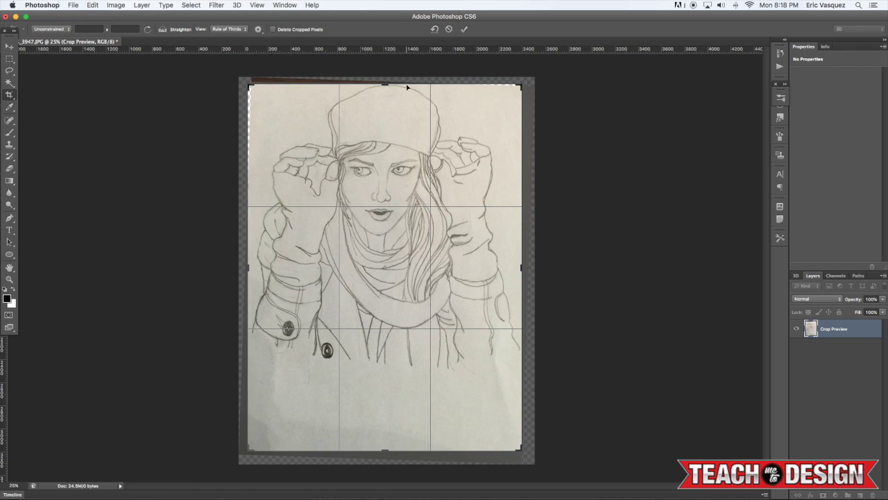
pyautogui.press('Return')
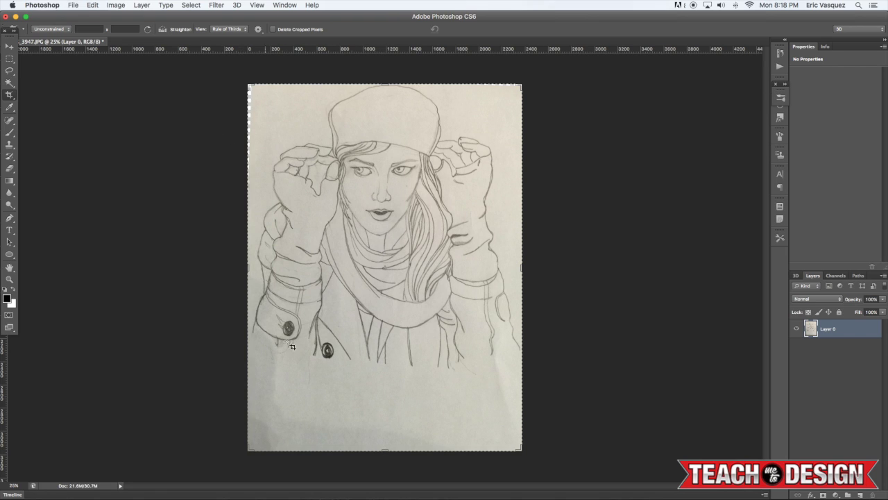
# - Crop away the blank paper below the figure with Delete Cropped Pixels turned off
pyautogui.moveTo(388, 457); pyautogui.dragTo(382, 411)
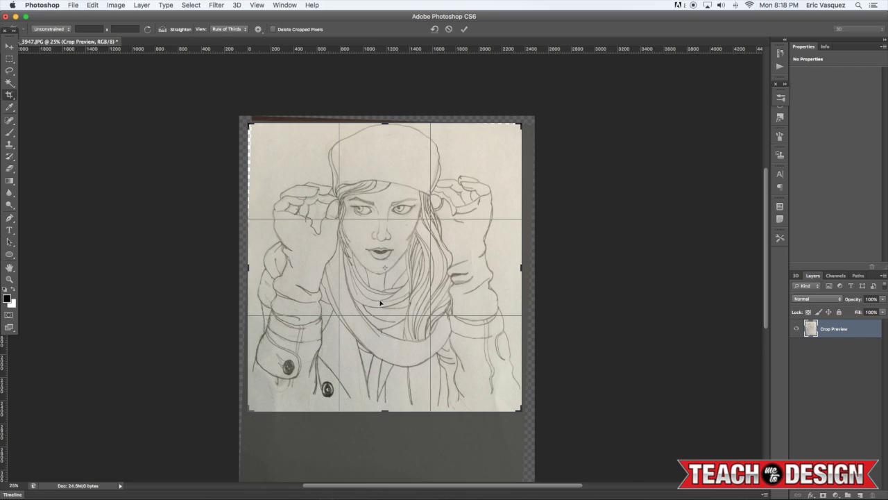
pyautogui.click(272, 29)
pyautogui.click(274, 31)
pyautogui.click(273, 31)
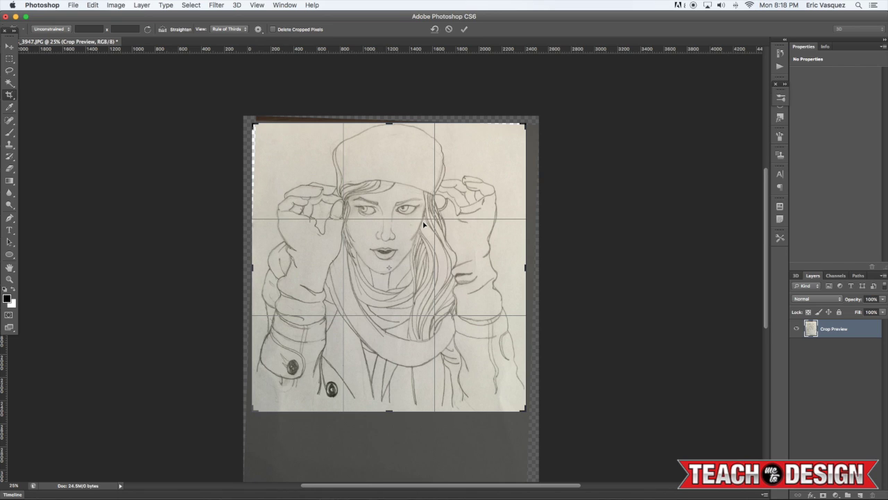
pyautogui.press('Return')
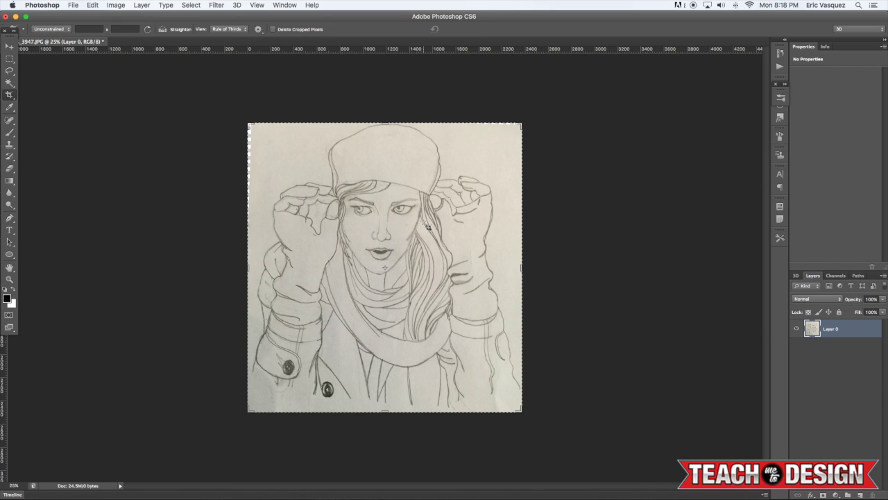
# - Duplicate the drawing layer and move the original underneath so it covers the transparent gaps along the upper and left edges
pyautogui.press('v')
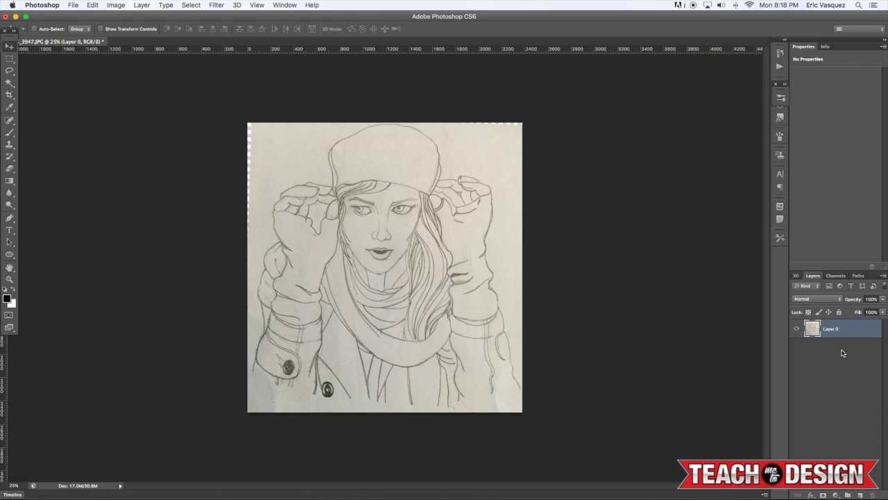
pyautogui.press('super+j')
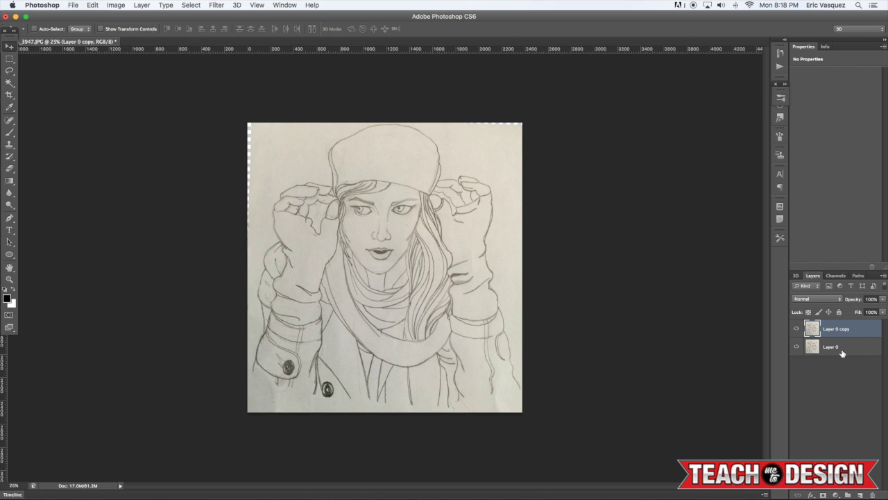
pyautogui.click(841, 353)
pyautogui.moveTo(360, 264); pyautogui.dragTo(363, 241)
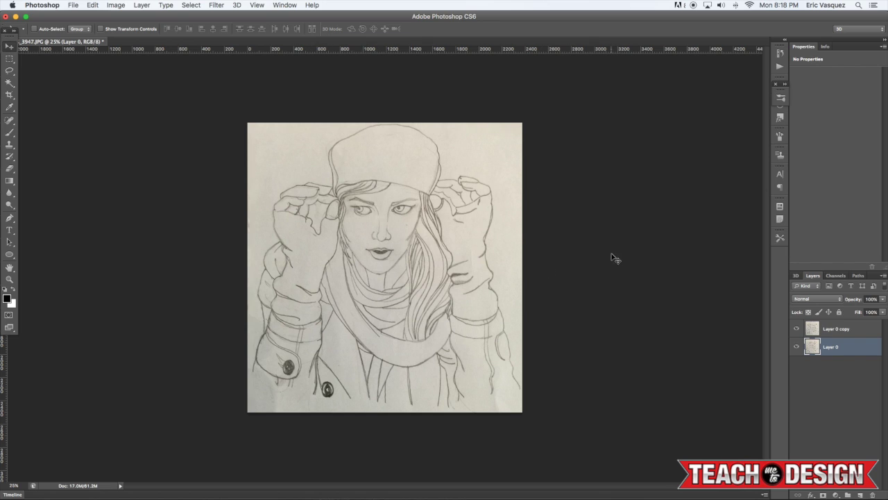
# - Merge the two drawing layers into one and duplicate the merged layer
pyautogui.keyDown('shift'); pyautogui.click(841, 331); pyautogui.keyUp('shift')
pyautogui.press('super+e')
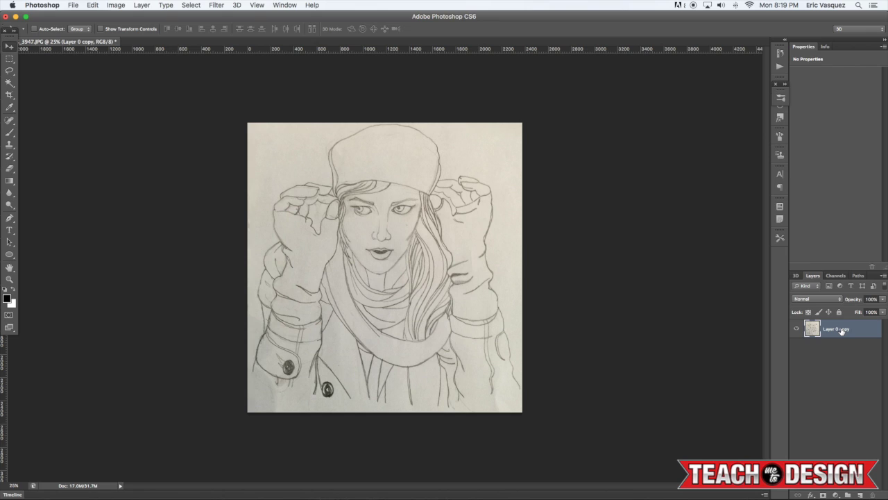
pyautogui.press('super+j')
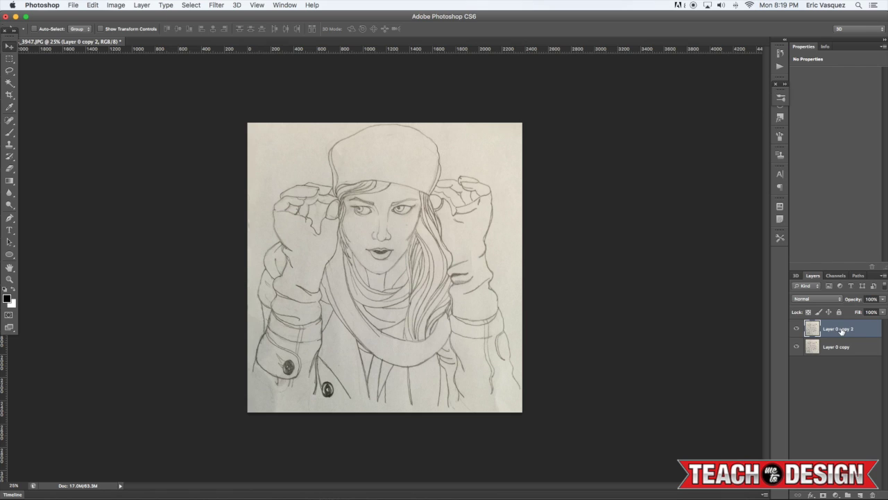
# - Try Auto Tone and Auto Contrast on the duplicated drawing layer, undoing each correction
pyautogui.click(112, 4)
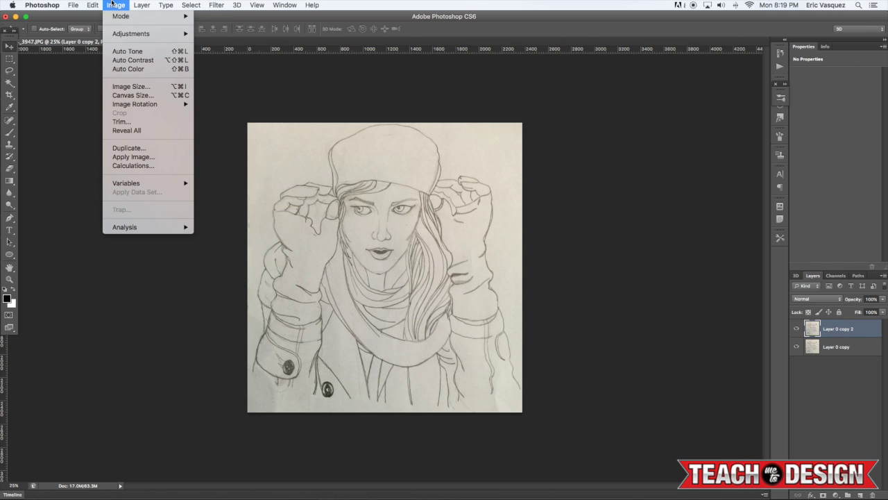
pyautogui.click(137, 52)
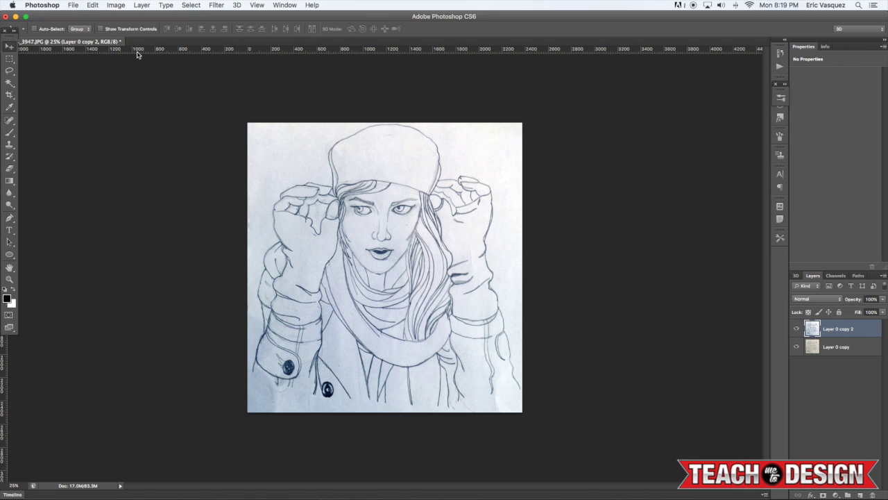
pyautogui.press('super+z')
pyautogui.click(116, 5)
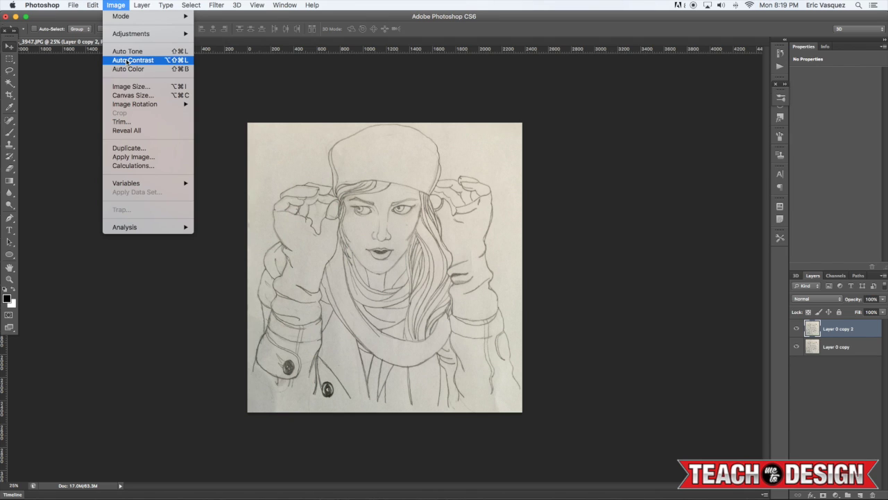
pyautogui.click(127, 60)
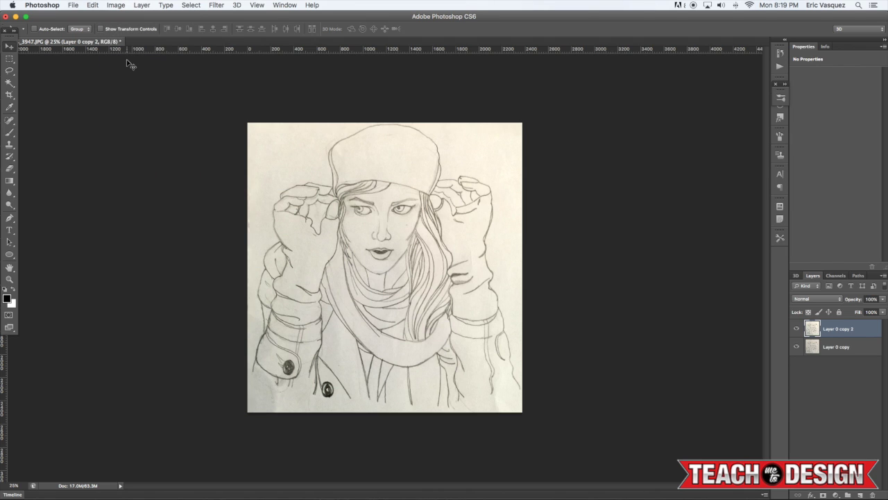
pyautogui.click(116, 6)
pyautogui.click(116, 5)
pyautogui.press('super+z')
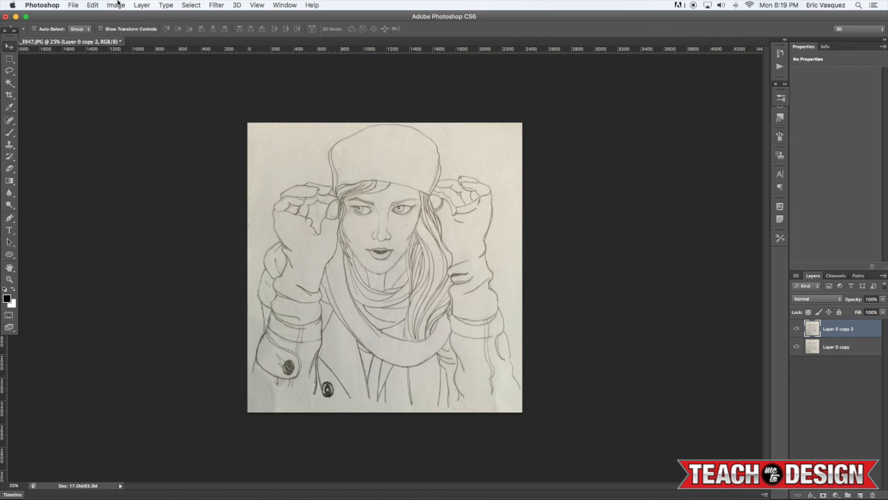
# - Apply Auto Color to the duplicated drawing layer and compare it with the uncorrected layer beneath
pyautogui.click(116, 4)
pyautogui.click(129, 69)
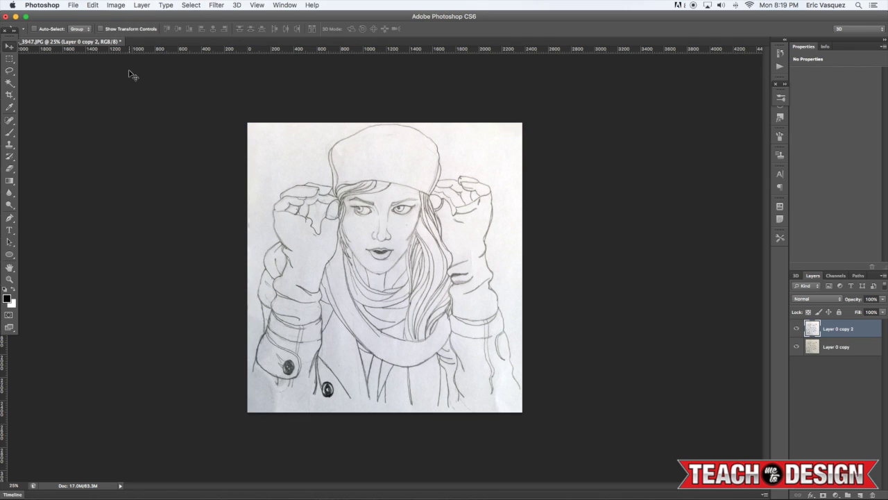
pyautogui.click(117, 5)
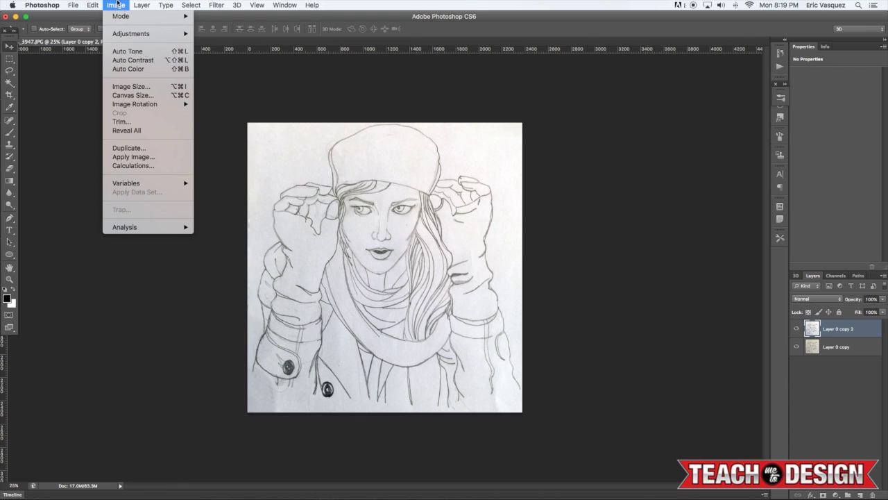
pyautogui.click(117, 5)
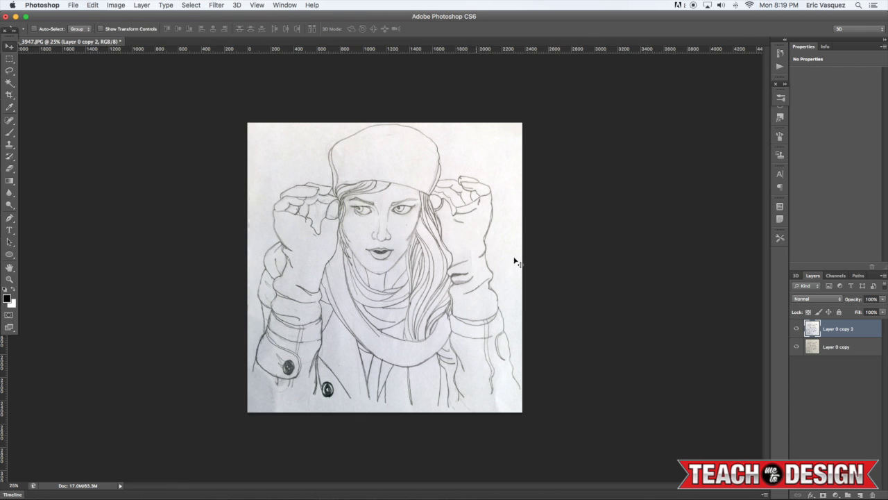
pyautogui.click(796, 328)
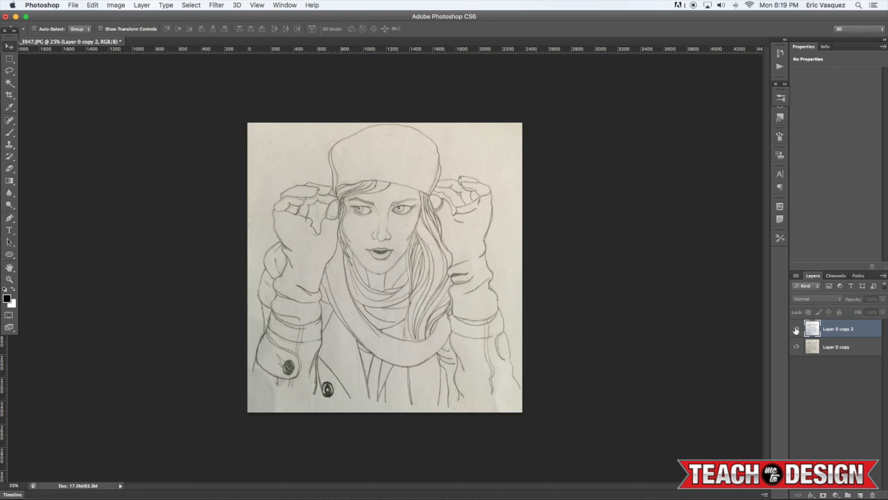
pyautogui.click(796, 329)
pyautogui.click(796, 329)
pyautogui.click(796, 329)
pyautogui.click(796, 329)
pyautogui.click(796, 329)
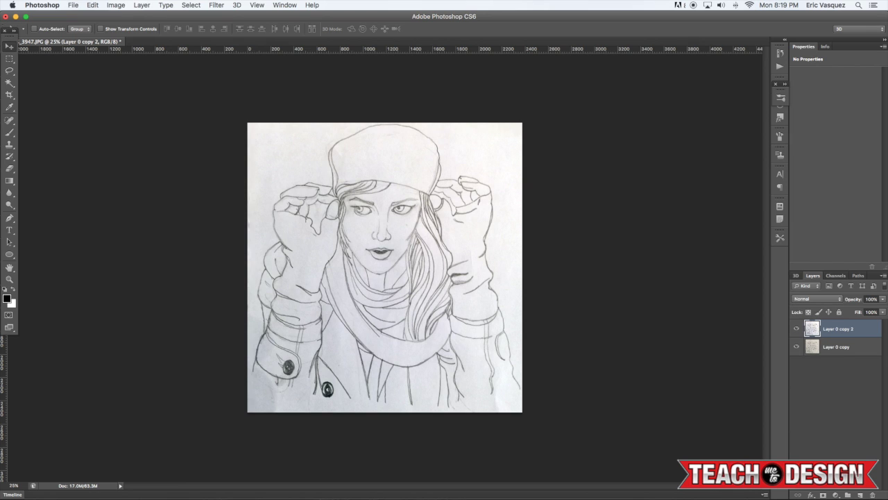
# - Add a Levels adjustment layer above the drawing, set its shadow input level to 50, and compare before and after
pyautogui.click(838, 494)
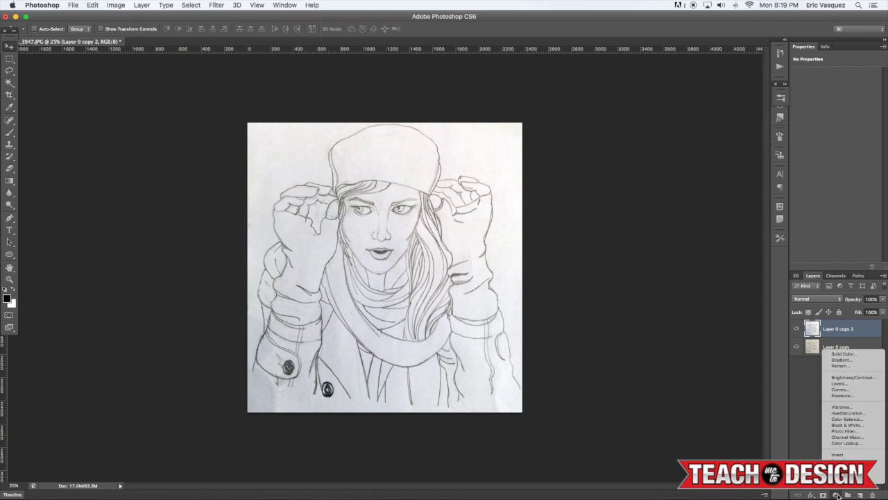
pyautogui.click(839, 383)
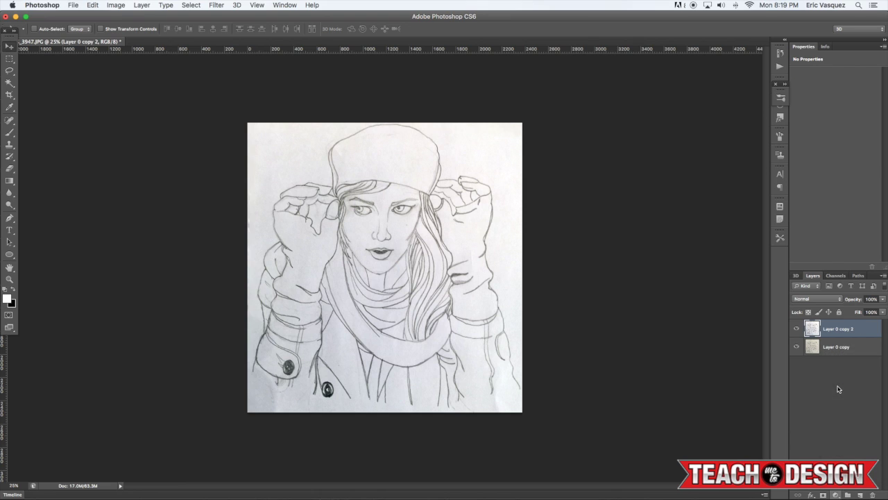
pyautogui.click(836, 495)
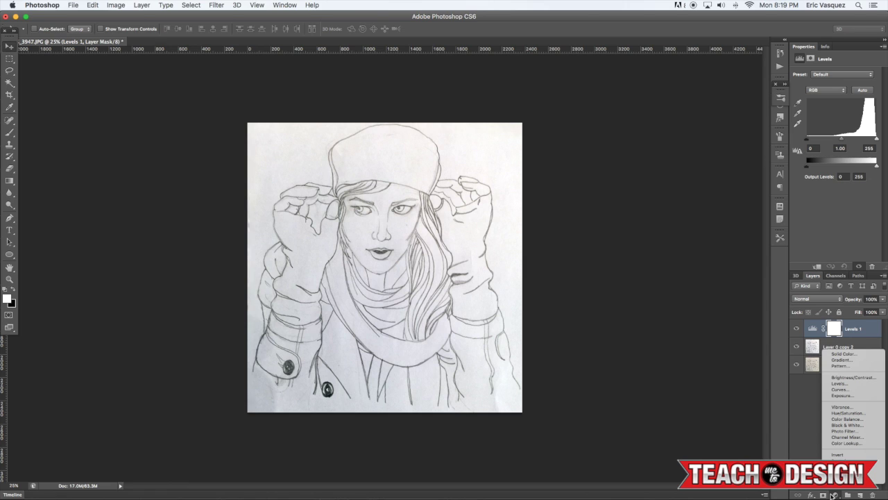
pyautogui.click(803, 405)
pyautogui.moveTo(810, 142); pyautogui.dragTo(822, 140)
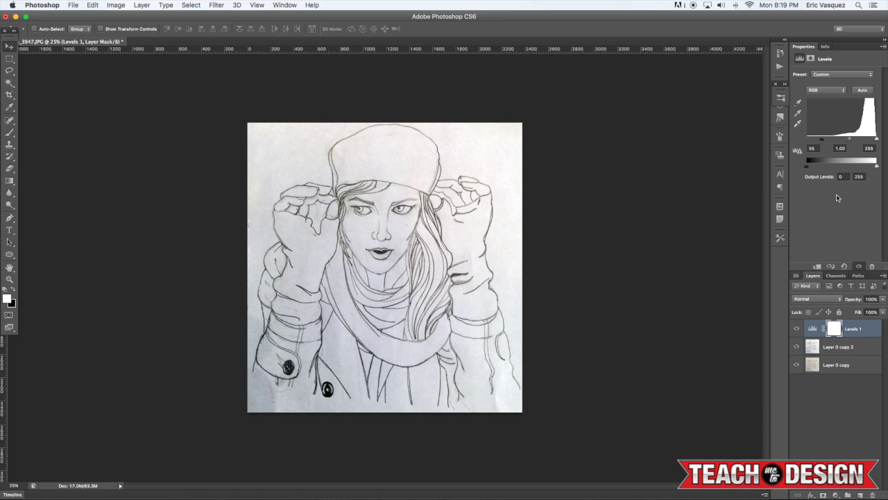
pyautogui.click(796, 329)
pyautogui.click(798, 330)
pyautogui.click(797, 330)
pyautogui.click(797, 331)
pyautogui.moveTo(823, 139); pyautogui.dragTo(821, 140)
# - Mask the Levels effect in the drawing's lower-left corner with a black Foreground to Transparent linear gradient at 100% opacity
pyautogui.press('g')
pyautogui.press('x')
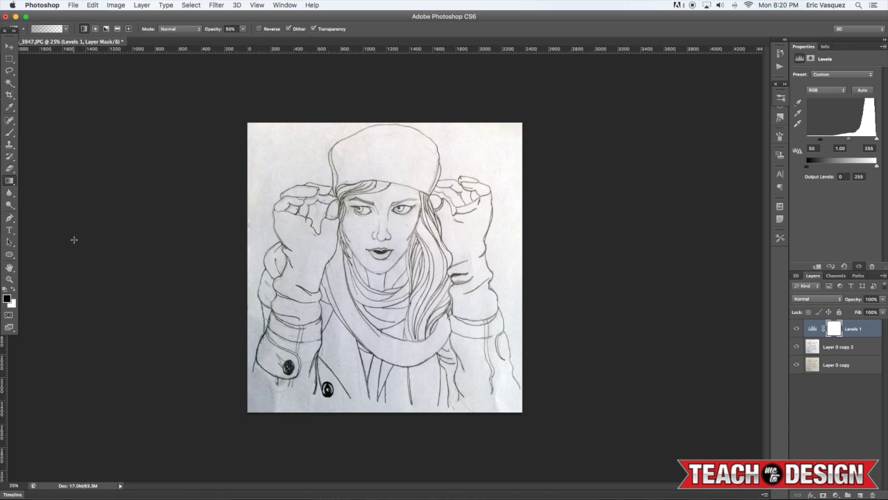
pyautogui.press('0')
pyautogui.click(53, 29)
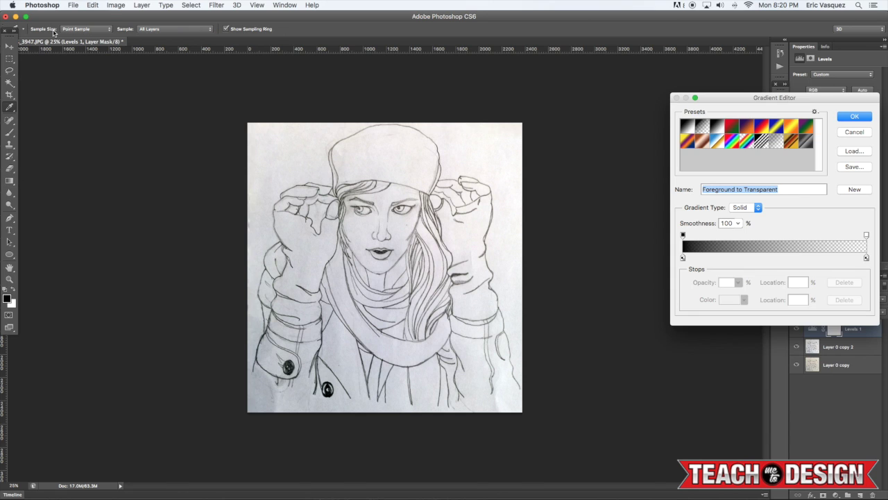
pyautogui.moveTo(770, 92); pyautogui.dragTo(547, 108)
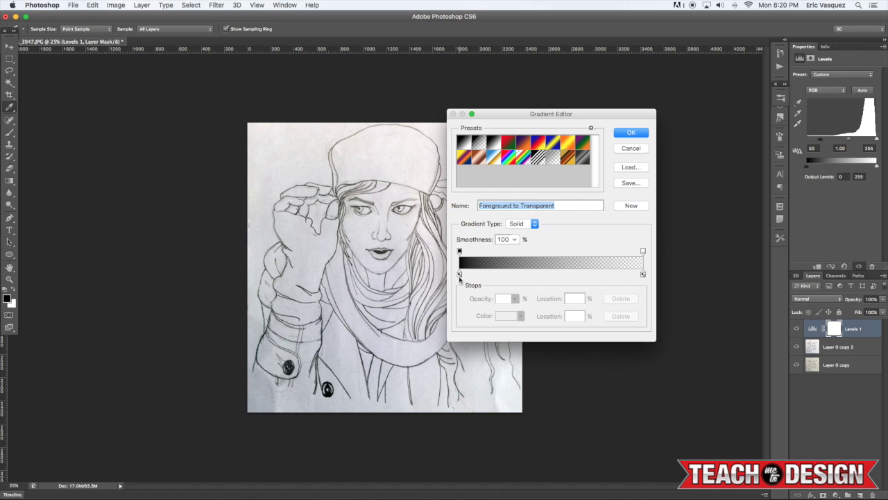
pyautogui.click(631, 134)
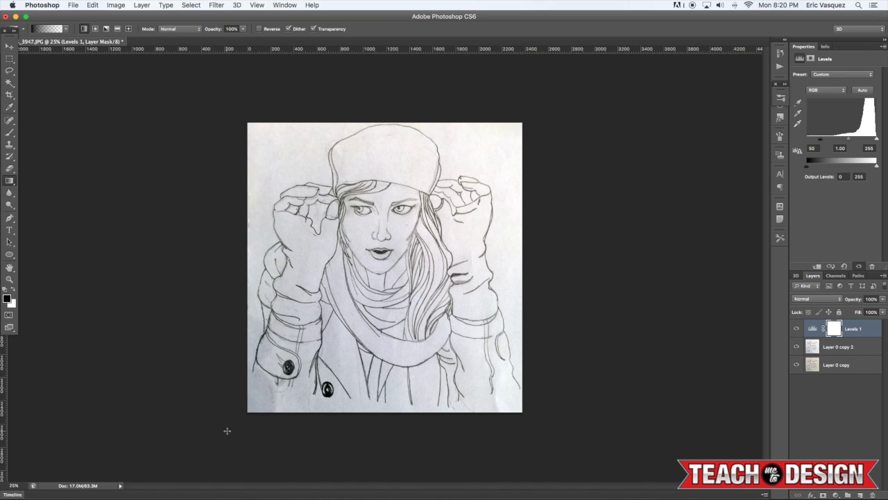
pyautogui.moveTo(234, 424); pyautogui.dragTo(327, 329)
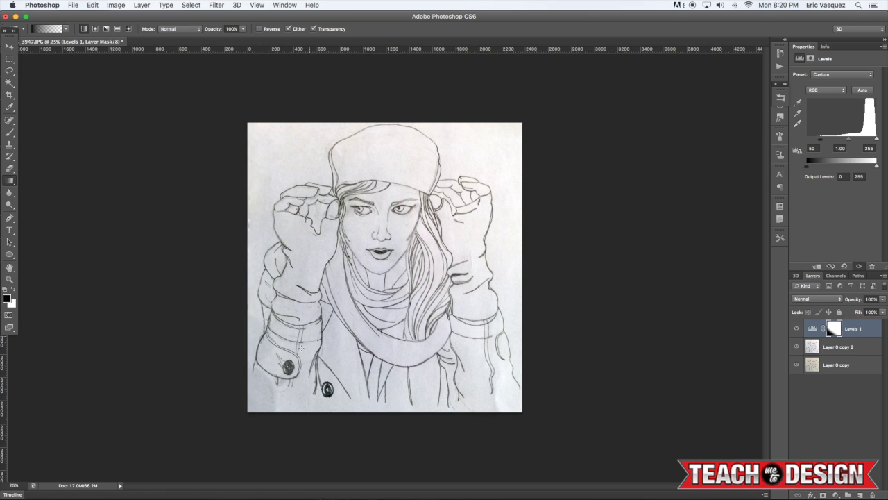
# - Compare the drawing with and without the masked Levels adjustment
pyautogui.click(797, 331)
pyautogui.click(797, 331)
pyautogui.click(797, 331)
pyautogui.click(796, 331)
pyautogui.click(797, 331)
pyautogui.click(797, 331)
# - Paint black on the Levels mask over the cheek beside the eye with the Brush at 20% opacity
pyautogui.press('b')
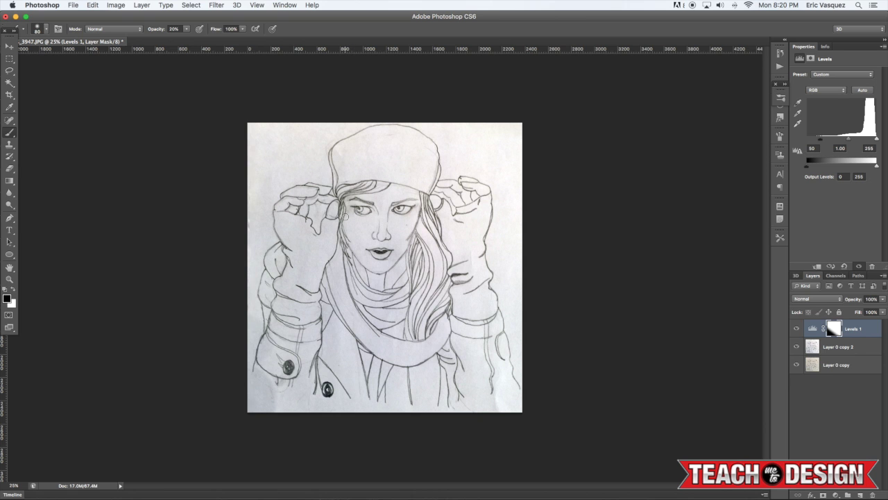
pyautogui.press('super+equal')
pyautogui.moveTo(351, 198); pyautogui.dragTo(361, 263)
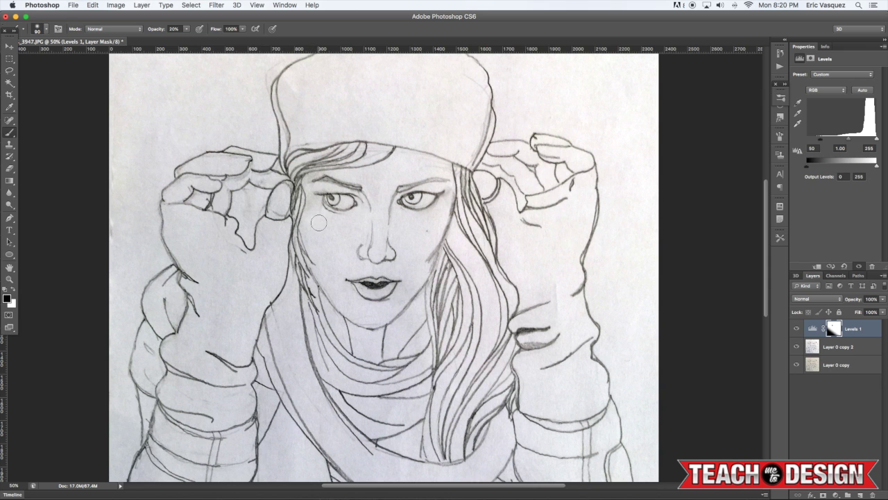
pyautogui.press('super+minus')
# - Merge the Levels adjustment with Layer 0 copy 2 and compare the result with the original drawing beneath
pyautogui.press('v')
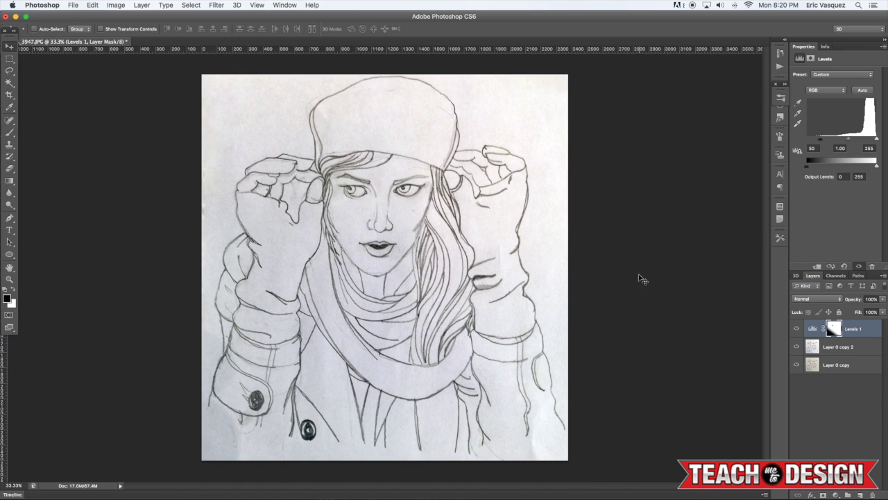
pyautogui.keyDown('shift'); pyautogui.click(831, 348); pyautogui.keyUp('shift')
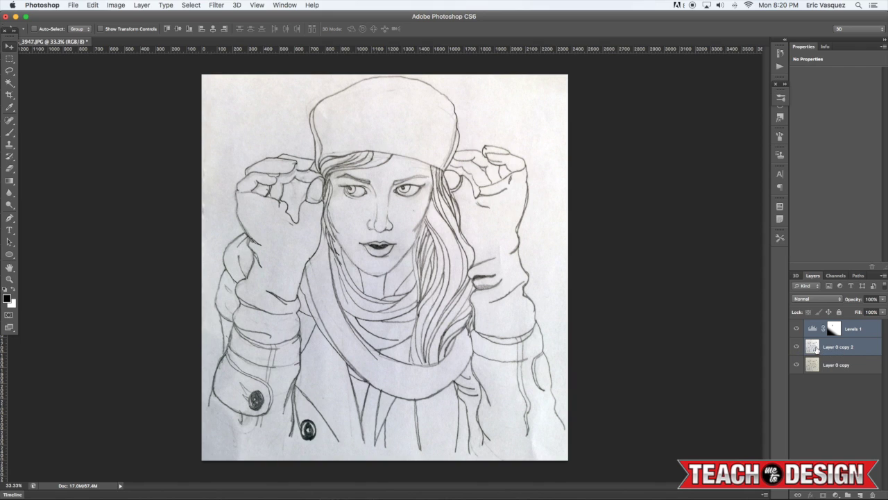
pyautogui.press('super+e')
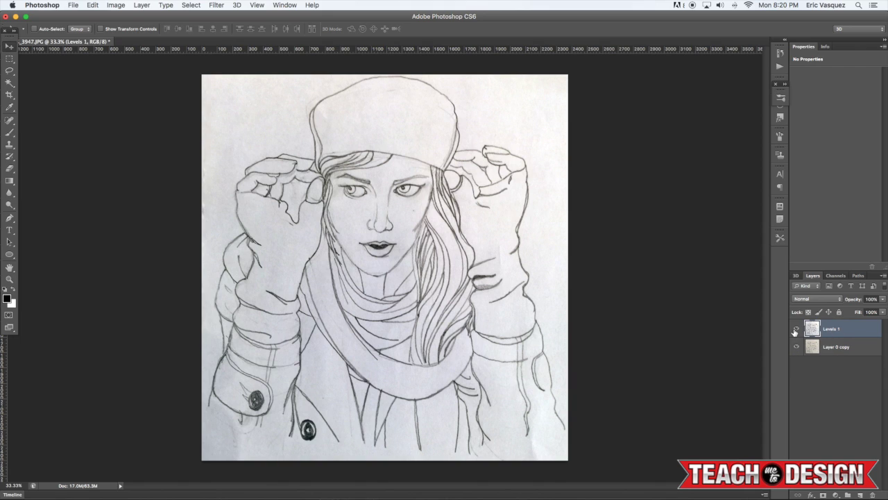
pyautogui.click(797, 331)
pyautogui.click(798, 331)
pyautogui.click(798, 331)
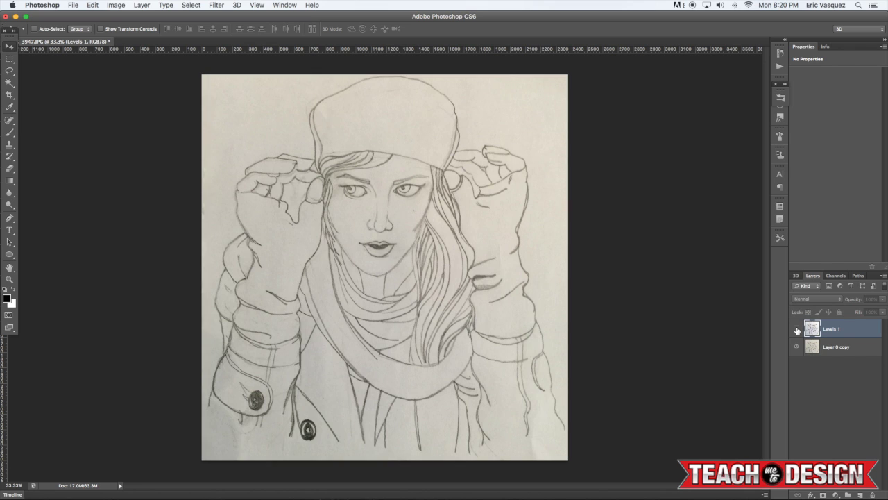
pyautogui.click(797, 330)
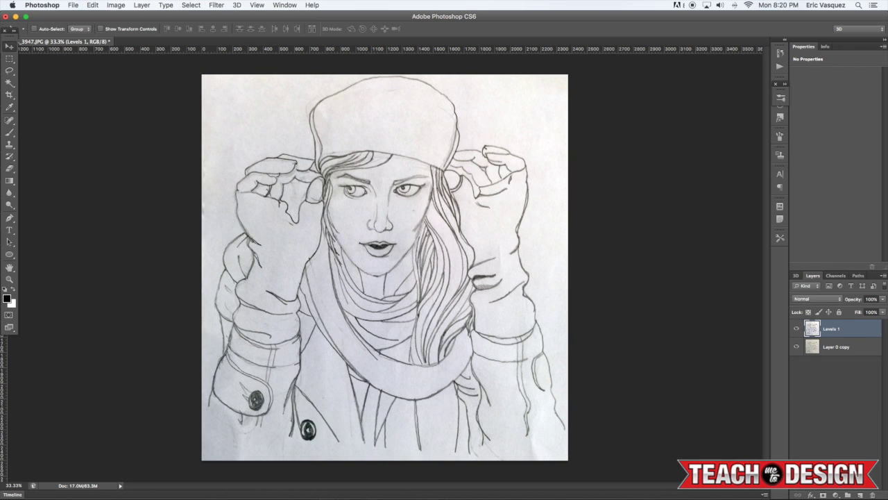
# - Add a Hue/Saturation adjustment clipped to the merged drawing layer and set its saturation to -100
pyautogui.click(837, 494)
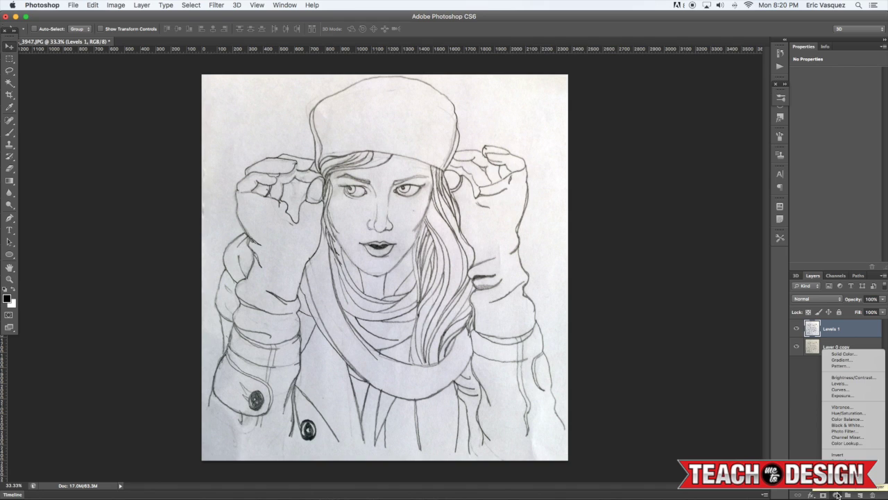
pyautogui.keyDown('alt'); pyautogui.click(837, 416); pyautogui.keyUp('alt')
pyautogui.click(423, 206)
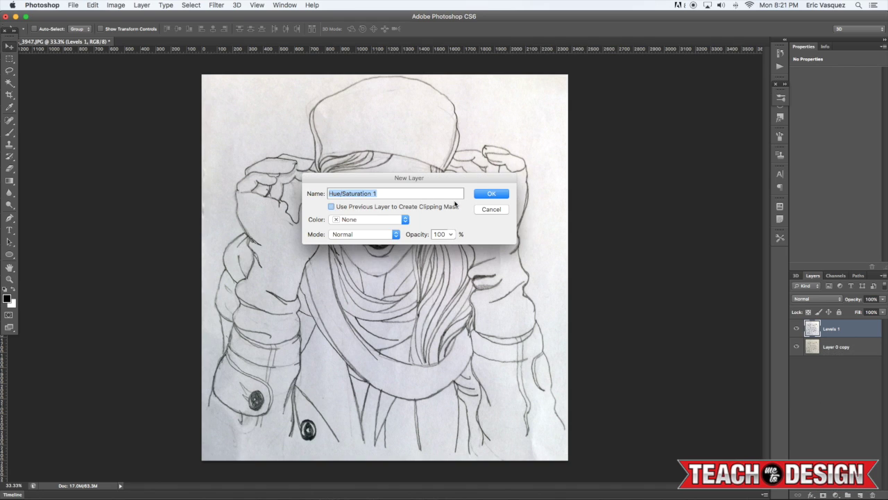
pyautogui.click(491, 194)
pyautogui.moveTo(835, 128); pyautogui.dragTo(731, 124)
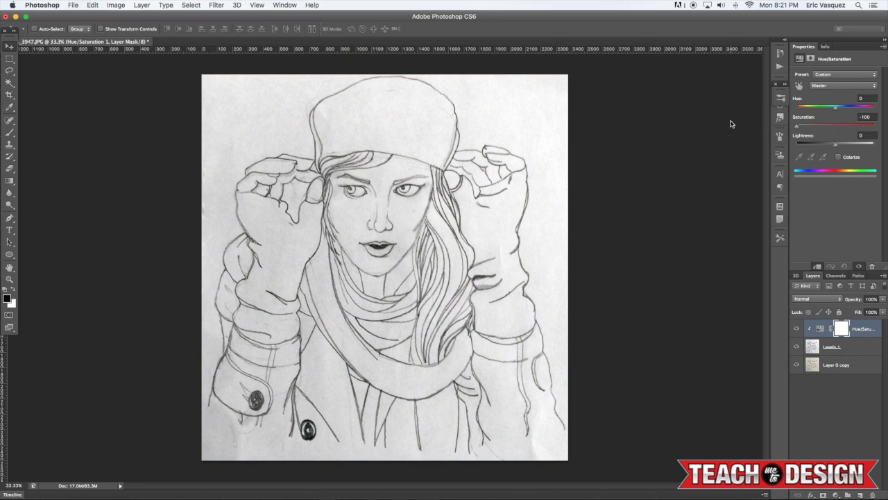
# - Add a clipped Black & White adjustment directly above the merged drawing layer and set its blend mode to Soft Light
pyautogui.click(845, 355)
pyautogui.click(836, 494)
pyautogui.click(838, 425)
pyautogui.click(807, 300)
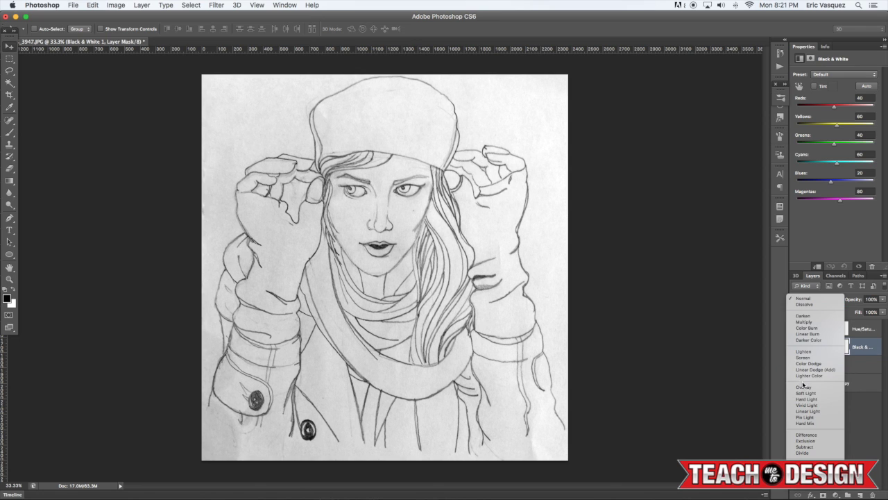
pyautogui.click(803, 387)
pyautogui.click(801, 301)
pyautogui.click(801, 304)
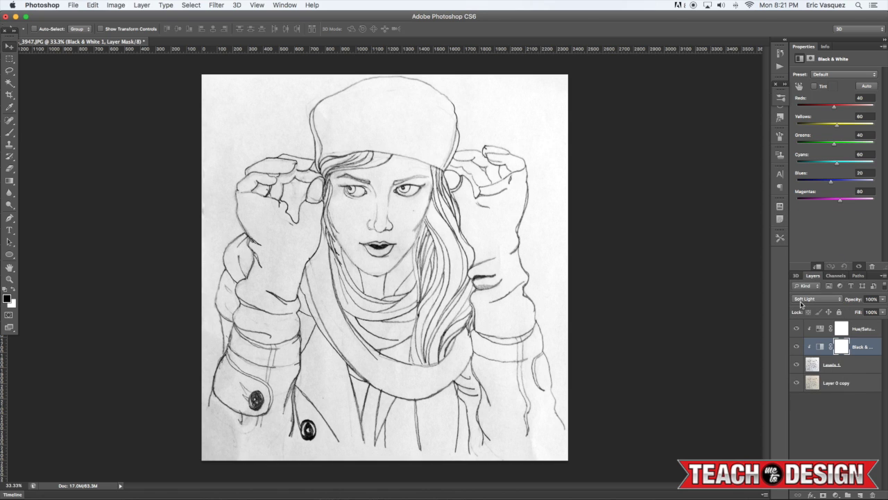
pyautogui.press('5')
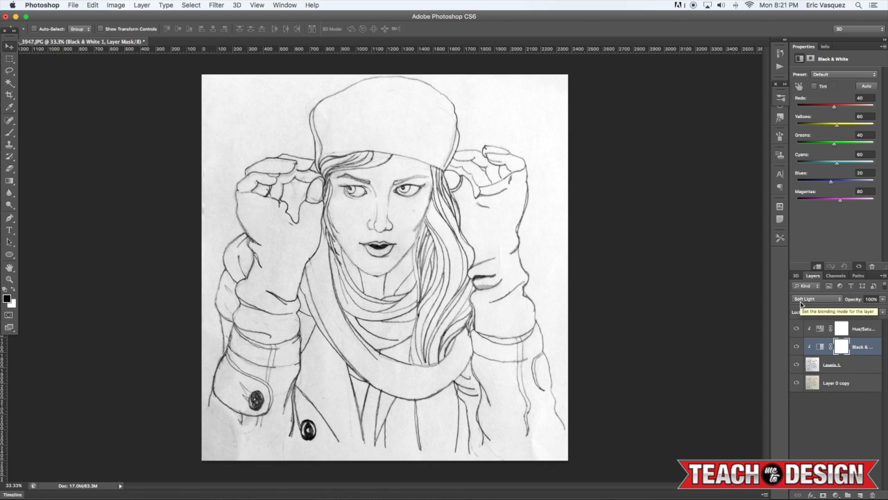
pyautogui.press('super+minus')
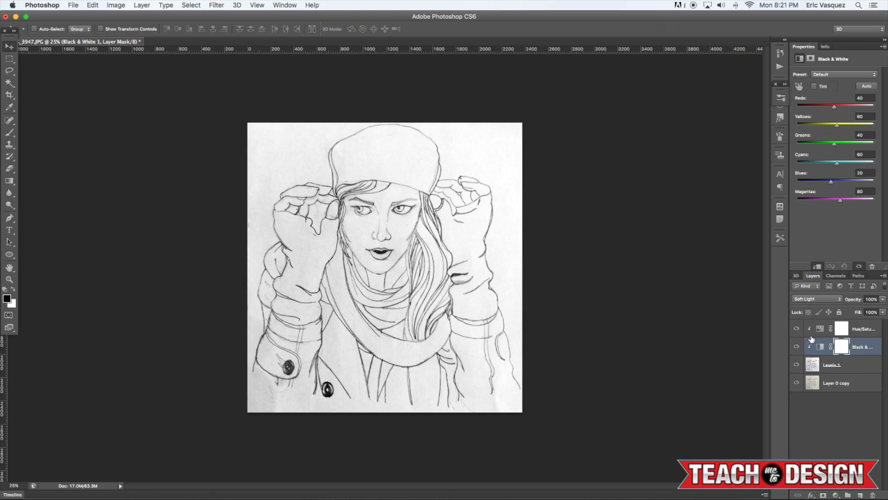
# - Merge the Hue/Saturation and Black & White adjustments into the drawing layer and compare it with the original beneath
pyautogui.click(869, 335)
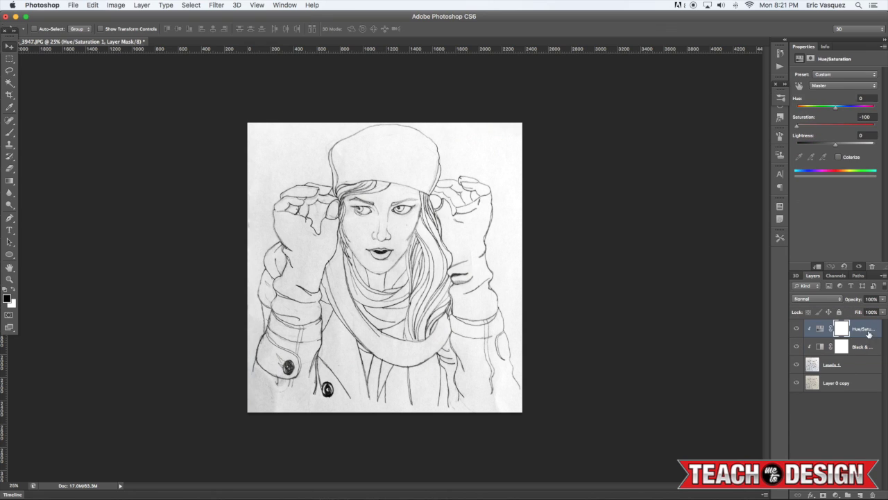
pyautogui.keyDown('shift'); pyautogui.click(849, 367); pyautogui.keyUp('shift')
pyautogui.press('super+e')
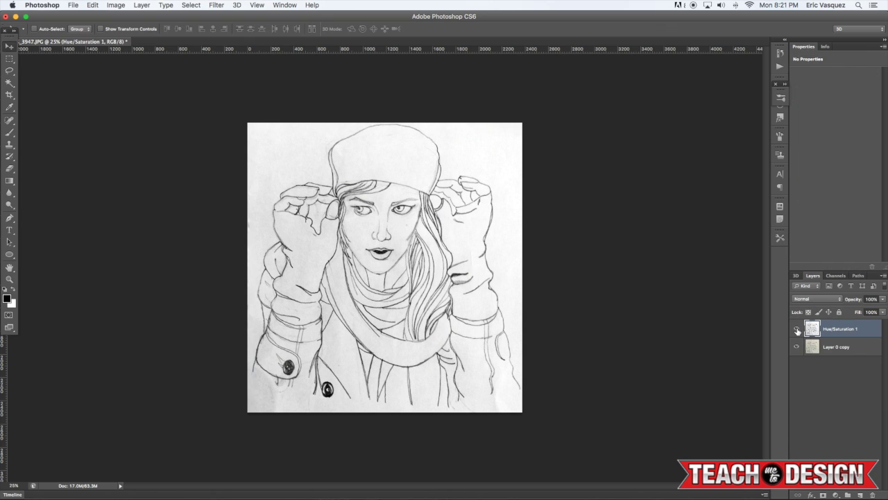
pyautogui.click(797, 328)
pyautogui.click(796, 328)
# - Remove the faint stray line and speck on the coat front with the Content-Aware Spot Healing Brush
pyautogui.press('super+plus')
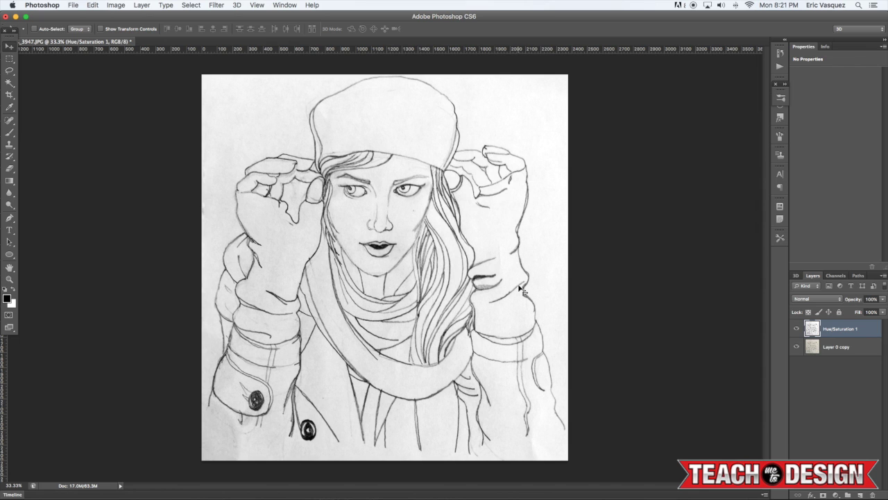
pyautogui.press('super+plus')
pyautogui.scroll(-3, 396, 318)
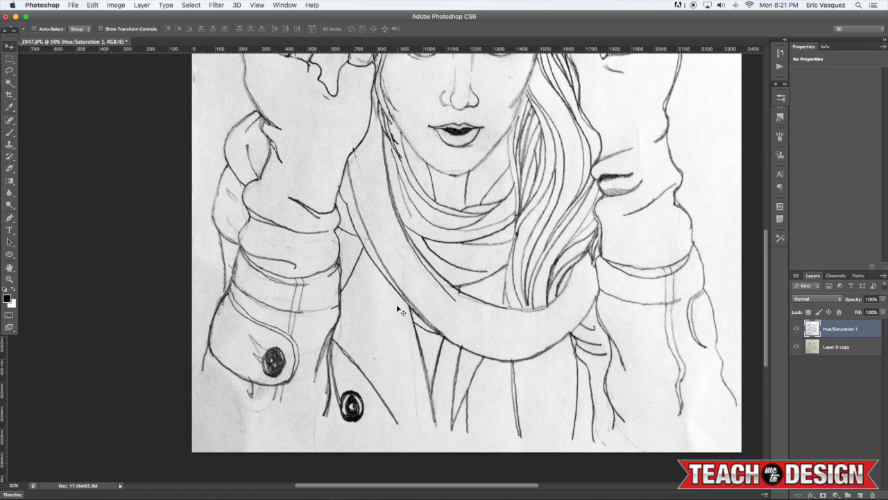
pyautogui.hscroll(-2, 360, 263)
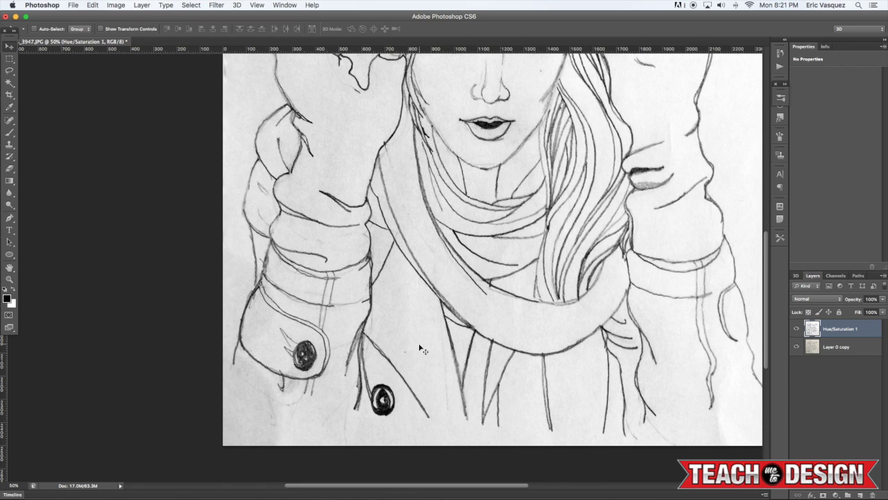
pyautogui.click(10, 121)
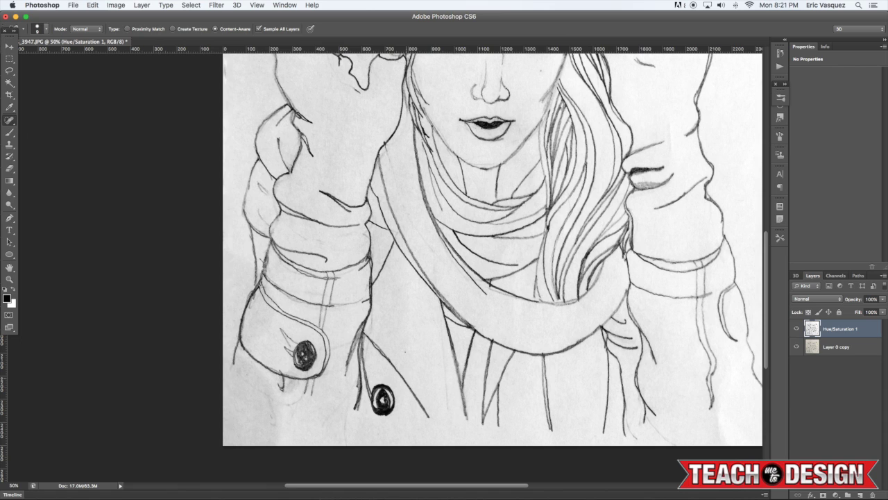
pyautogui.hscroll(-2, 492, 245)
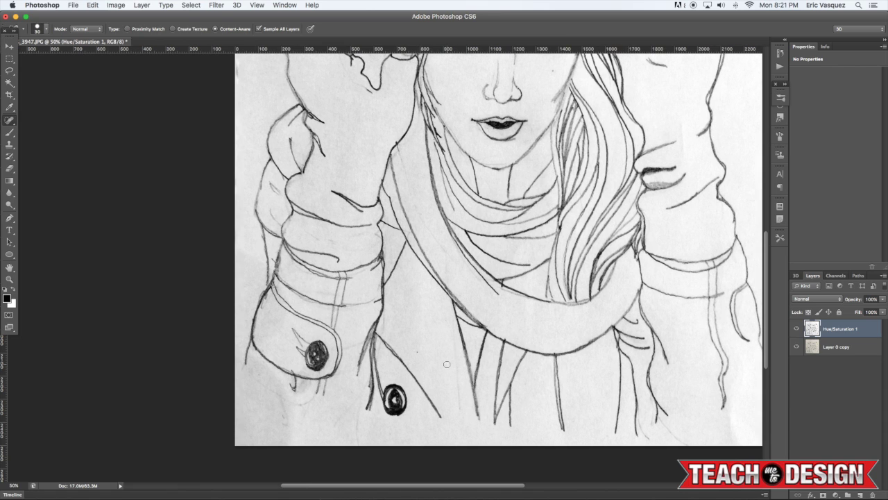
pyautogui.press(']')
pyautogui.moveTo(455, 349); pyautogui.dragTo(455, 393)
pyautogui.click(418, 352)
# - Heal the stray marks on the left glove, the scarf and the folded sleeve behind the forearm
pyautogui.click(371, 98)
pyautogui.moveTo(399, 151); pyautogui.dragTo(403, 169)
pyautogui.moveTo(420, 209); pyautogui.dragTo(444, 253)
pyautogui.click(330, 240)
pyautogui.moveTo(269, 207)
pyautogui.mouseDown()
pyautogui.moveTo(273, 221)
pyautogui.moveTo(272, 183)
pyautogui.mouseUp()
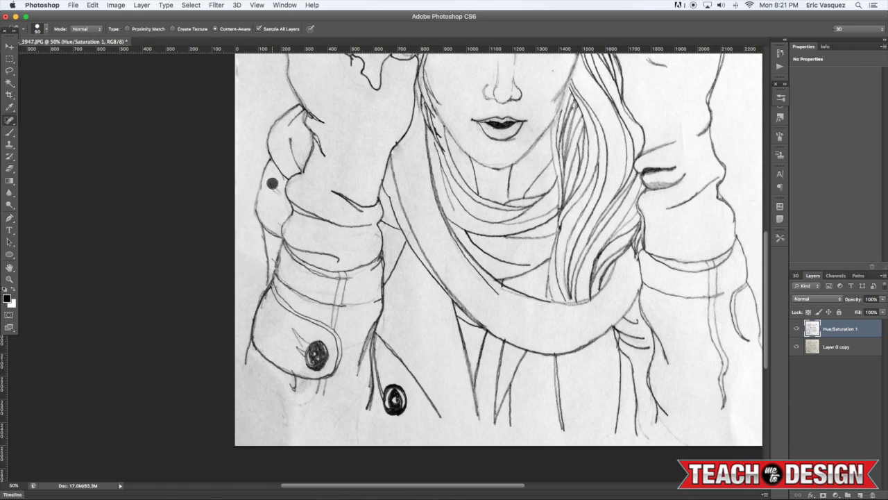
pyautogui.click(278, 222)
# - Heal the smudges and faint marks around the left sleeve cuff, below its button and along the coat edge
pyautogui.scroll(-2, 338, 267)
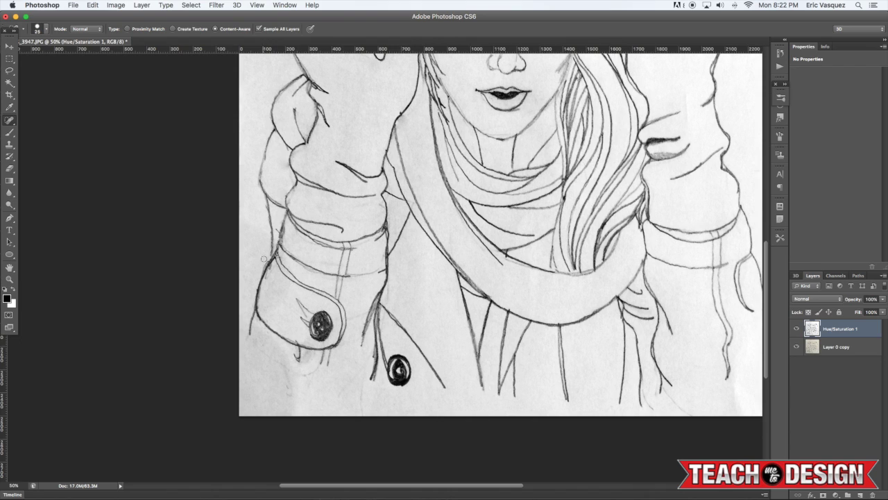
pyautogui.moveTo(266, 261); pyautogui.dragTo(261, 278)
pyautogui.moveTo(258, 349)
pyautogui.mouseDown()
pyautogui.moveTo(276, 364)
pyautogui.moveTo(287, 394)
pyautogui.mouseUp()
pyautogui.click(304, 376)
pyautogui.moveTo(357, 367)
pyautogui.mouseDown()
pyautogui.moveTo(341, 392)
pyautogui.moveTo(358, 413)
pyautogui.mouseUp()
pyautogui.press('[')
pyautogui.click(376, 380)
pyautogui.click(379, 375)
pyautogui.moveTo(372, 349); pyautogui.dragTo(372, 368)
# - Clone clean paper over the stray strokes along the coat edge beside the lower button, using the Clone Stamp at 80% opacity
pyautogui.press('super+plus')
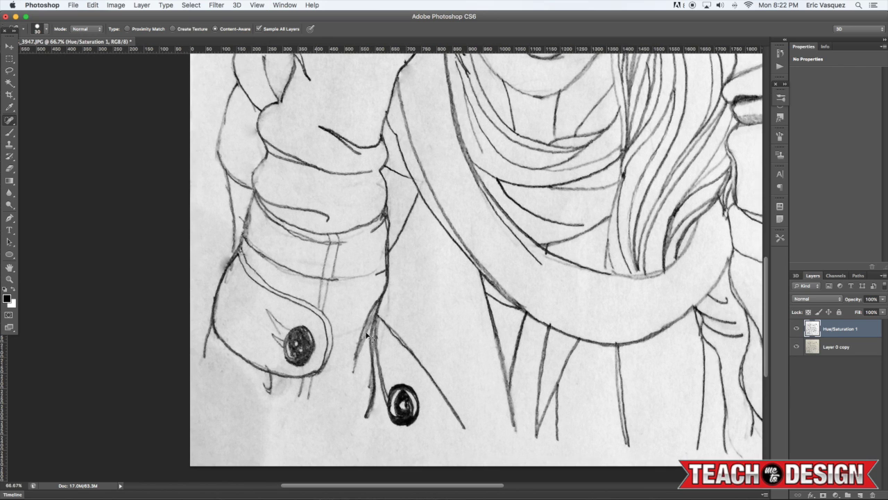
pyautogui.moveTo(370, 334); pyautogui.dragTo(405, 282)
pyautogui.press('super+plus')
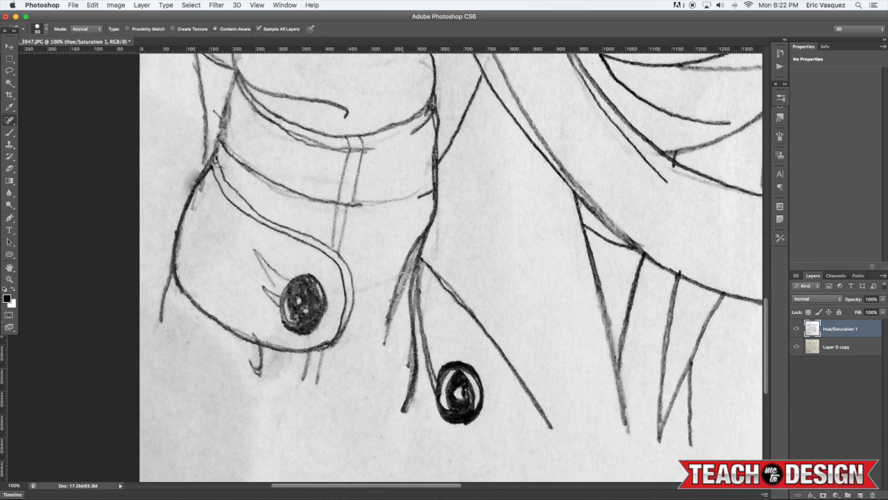
pyautogui.press('s')
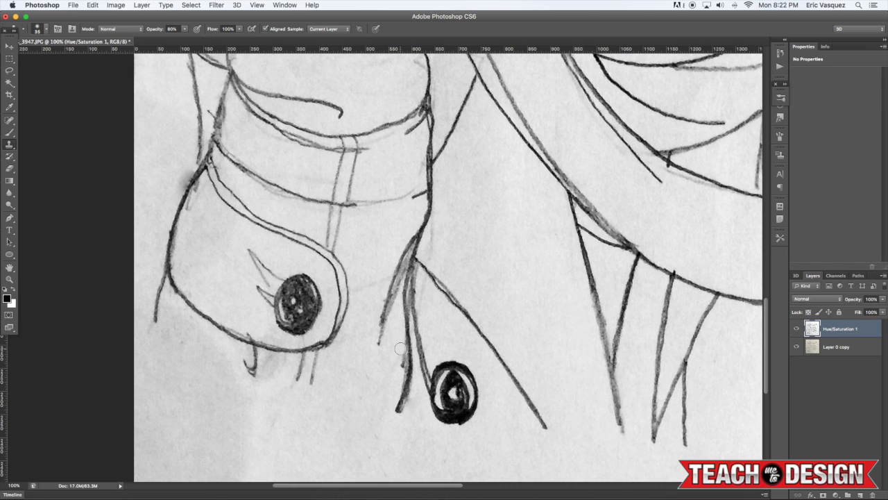
pyautogui.keyDown('alt'); pyautogui.click(390, 372); pyautogui.keyUp('alt')
pyautogui.moveTo(401, 352); pyautogui.dragTo(390, 406)
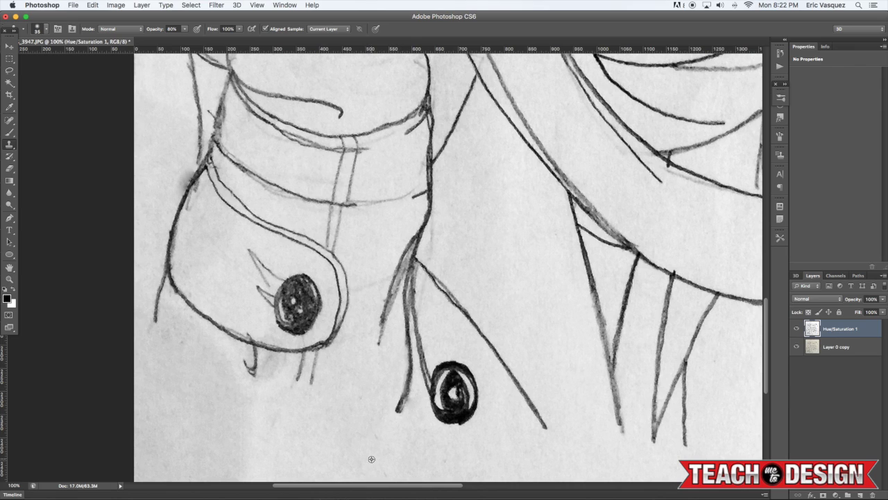
# - Clone out the stray pencil marks just inside the outer edge of the left sleeve cuff
pyautogui.scroll(5, 376, 433)
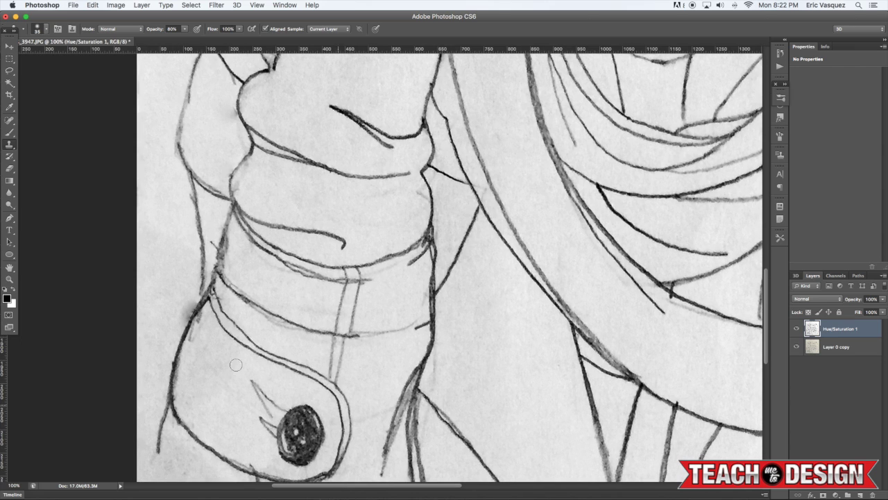
pyautogui.moveTo(194, 336)
pyautogui.mouseDown()
pyautogui.moveTo(197, 321)
pyautogui.moveTo(193, 347)
pyautogui.mouseUp()
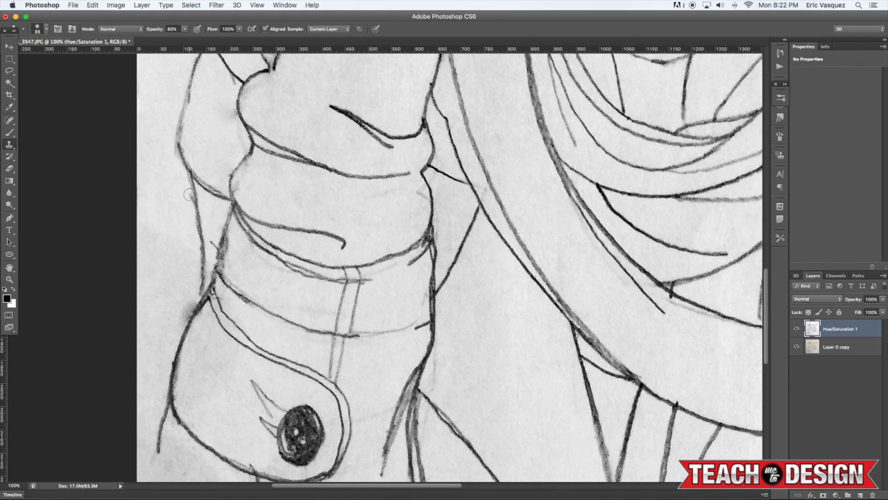
pyautogui.moveTo(478, 268); pyautogui.dragTo(355, 373)
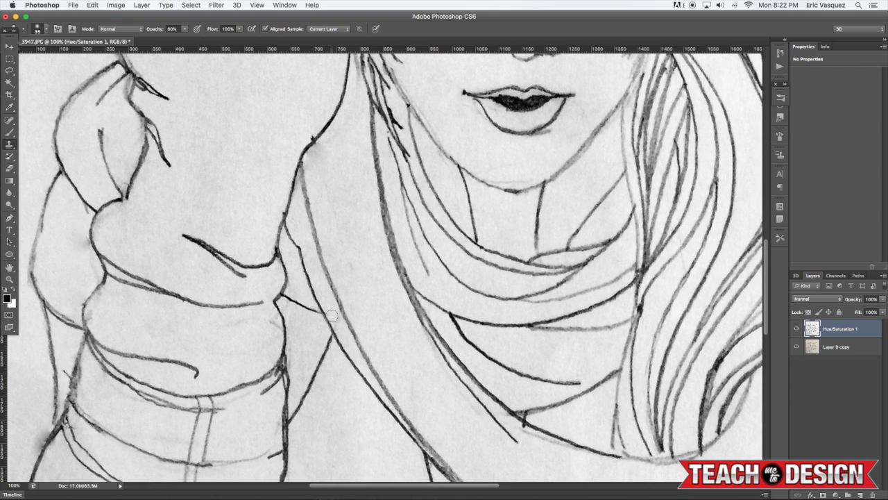
# - Undo the last Clone Stamp retouching around the fingers of the left hand
pyautogui.press('super+0')
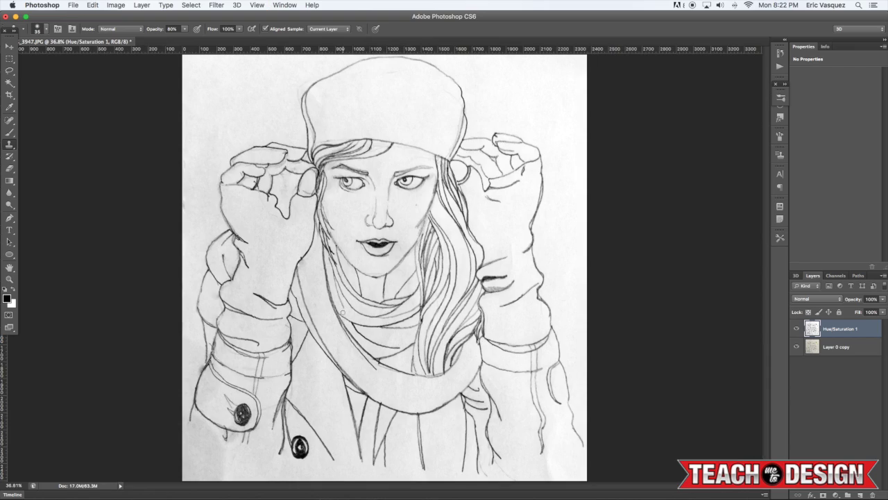
pyautogui.press('super+plus')
pyautogui.press('super+plus')
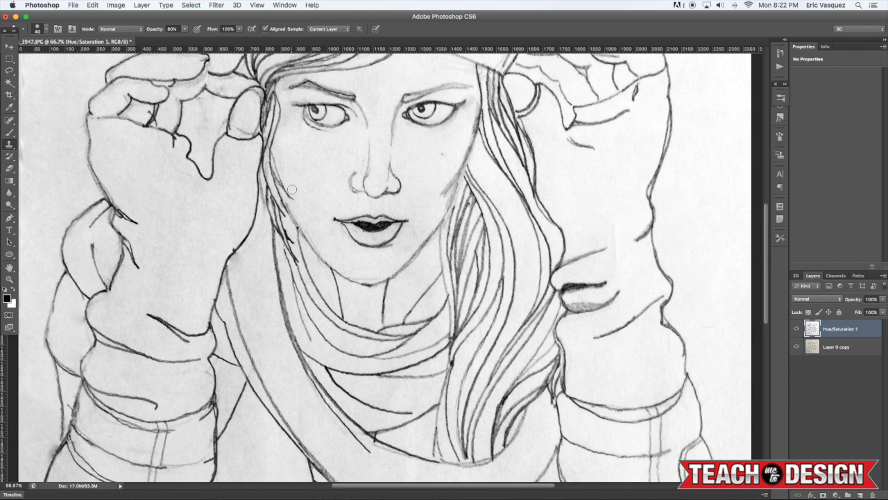
pyautogui.moveTo(292, 189); pyautogui.dragTo(462, 296)
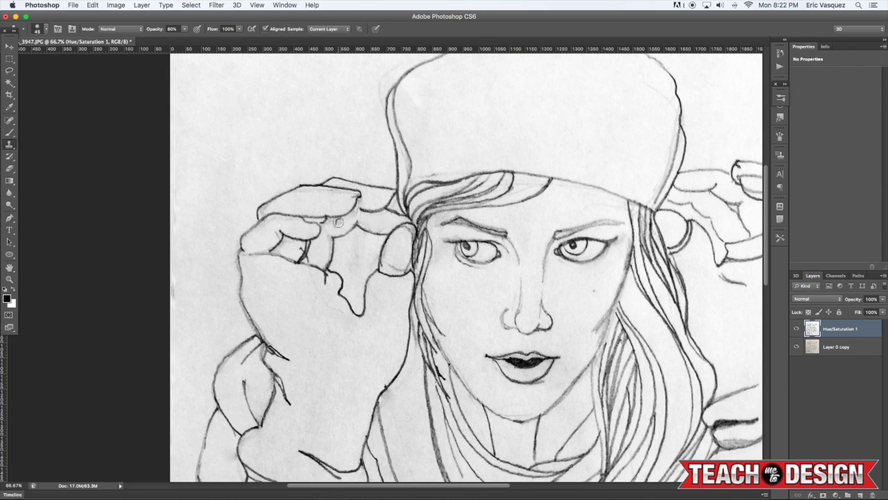
pyautogui.press('super+z')
pyautogui.press('super+z')
pyautogui.press('super+z')
pyautogui.press('super+z')
pyautogui.press('super+z')
# - Retouch the dark mark between the fingers of the left hand with the Spot Healing Brush
pyautogui.press('j')
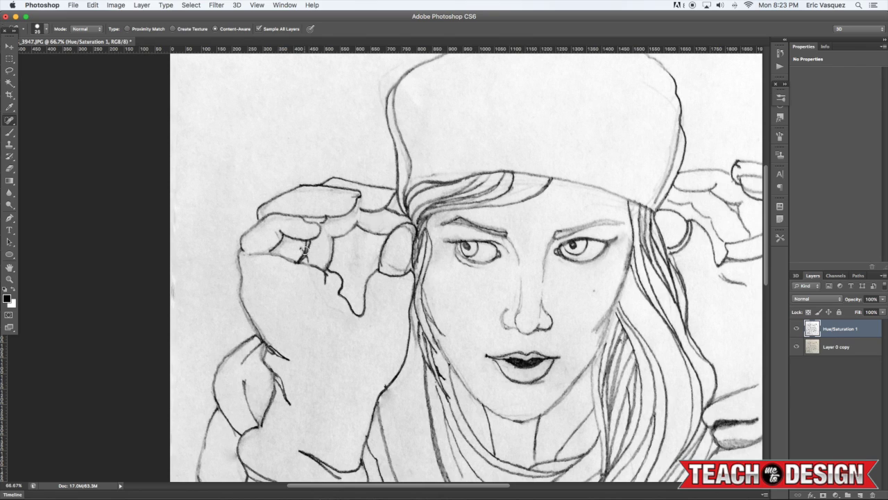
pyautogui.click(306, 258)
pyautogui.press('s')
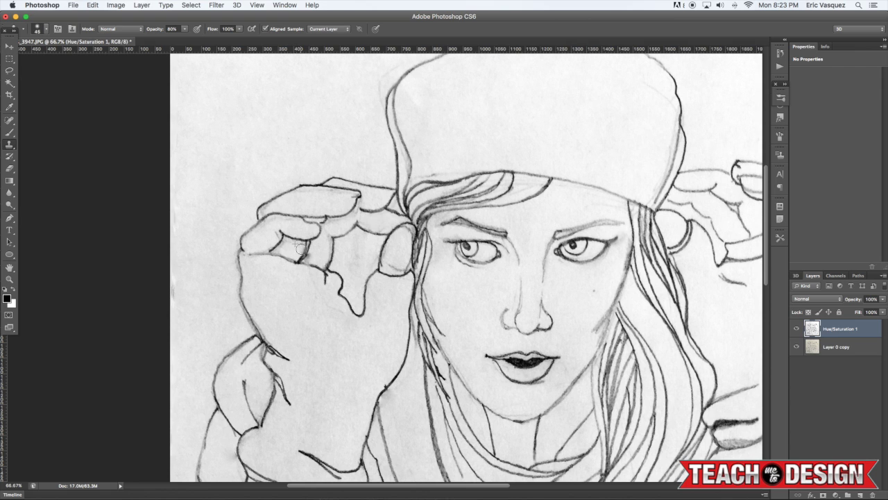
pyautogui.press('super+0')
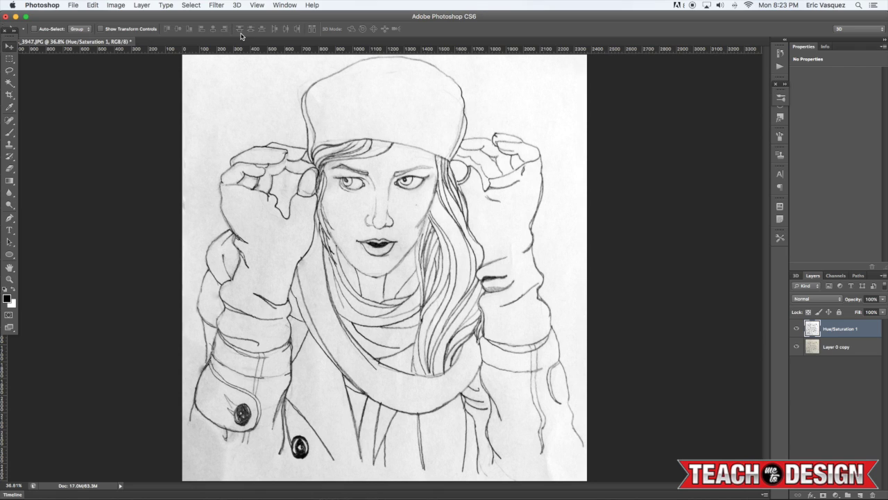
# - Clone out the faint stray line just outside the hat's edge, using the Clone Stamp with a brush size of 70
pyautogui.press('super+plus')
pyautogui.moveTo(305, 208)
pyautogui.mouseDown()
pyautogui.moveTo(358, 291)
pyautogui.moveTo(354, 308)
pyautogui.mouseUp()
pyautogui.press('s')
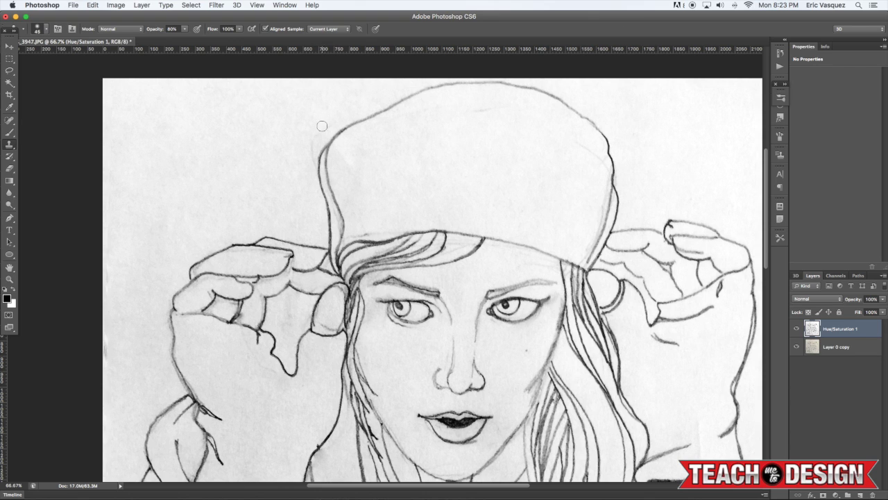
pyautogui.hscroll(3, 317, 115)
pyautogui.press(']')
pyautogui.press(']')
pyautogui.press(']')
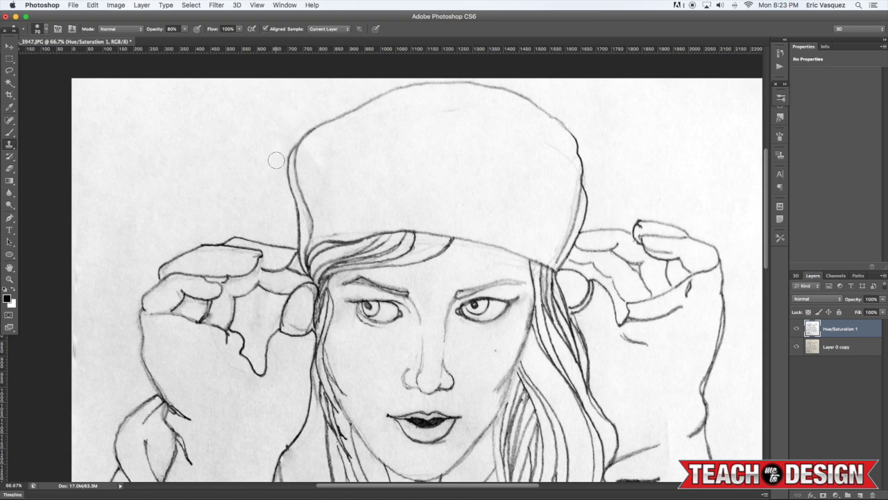
# - Flip the canvas horizontally to check the drawing's proportions in mirror view
pyautogui.press('super+0')
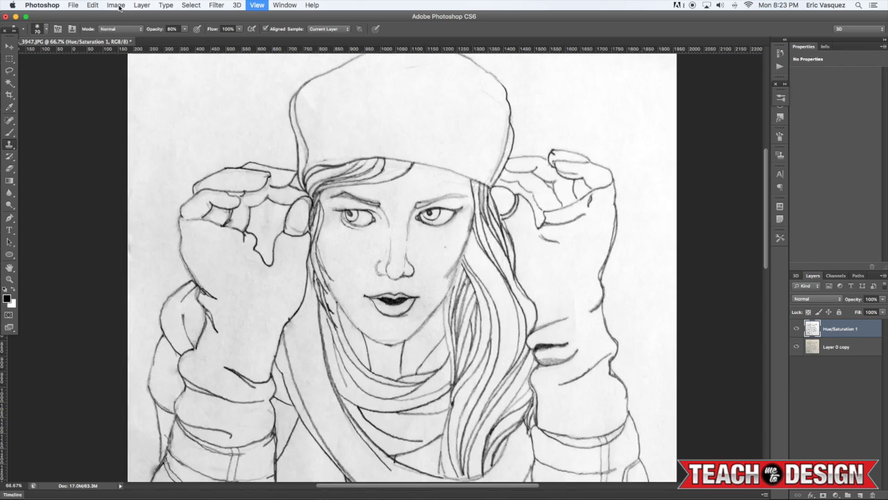
pyautogui.click(113, 5)
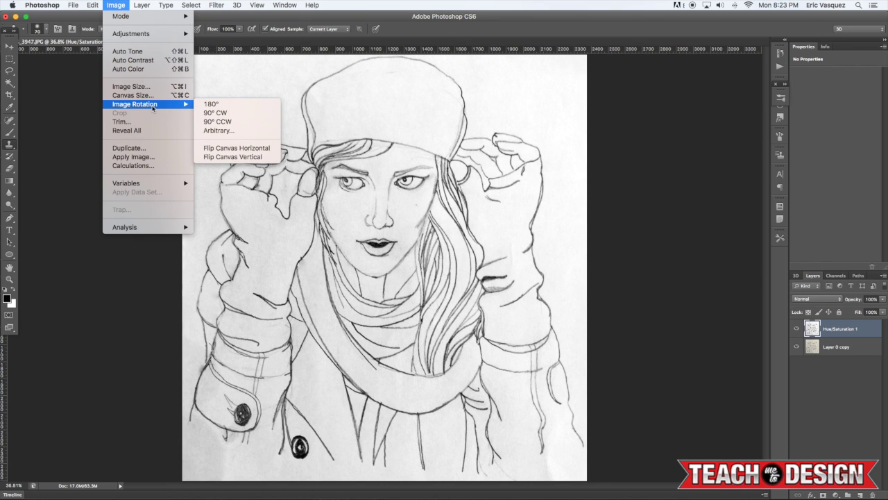
pyautogui.click(237, 148)
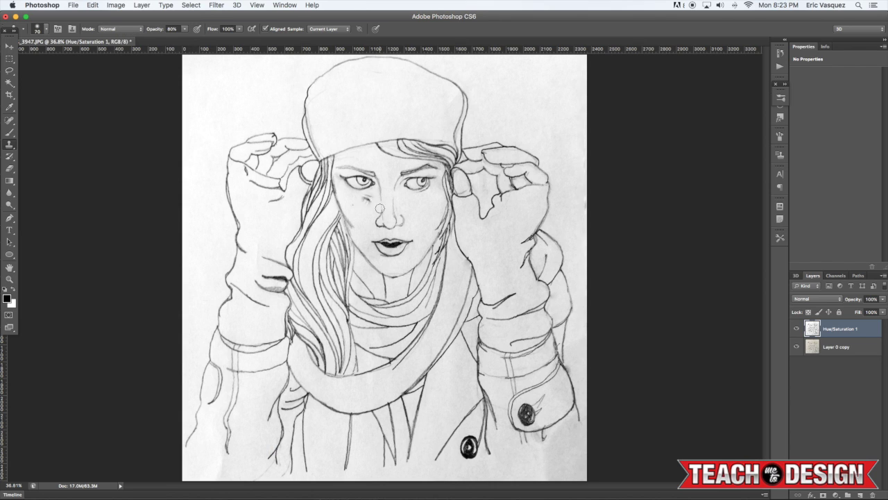
pyautogui.press('v')
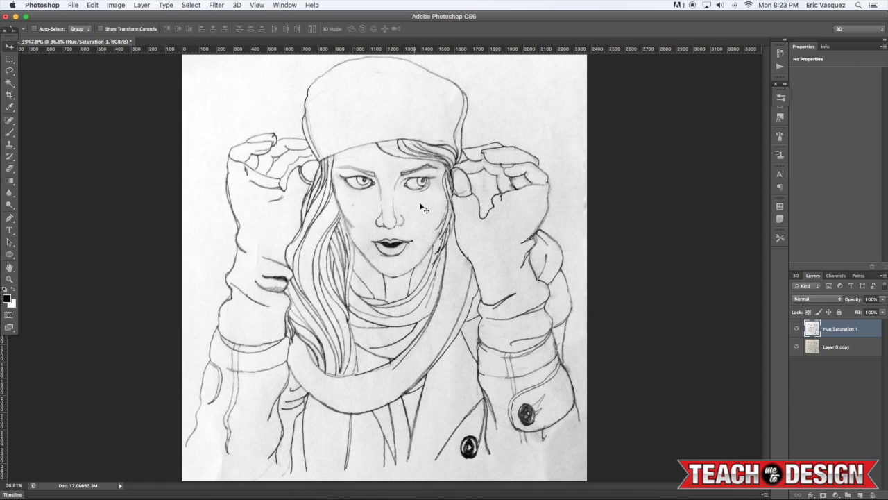
# - Flip the canvas back to its original orientation and mirror it again to compare the proportions in both views
pyautogui.click(115, 5)
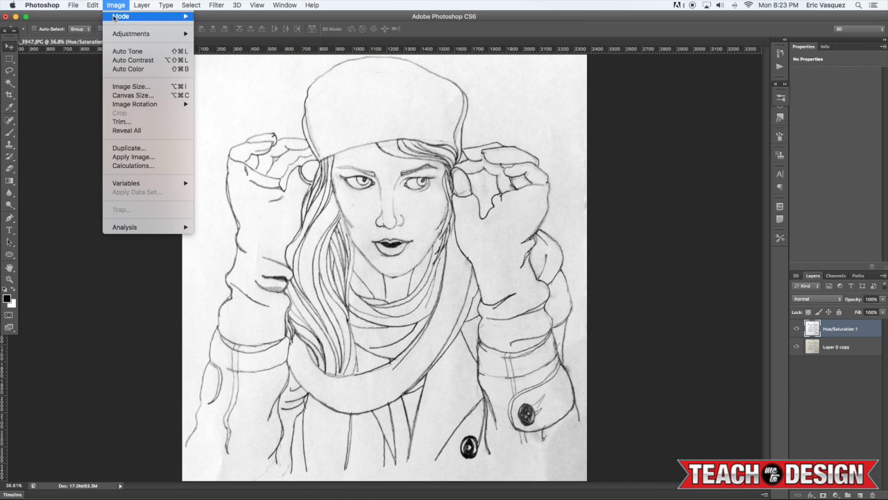
pyautogui.moveTo(133, 106)
pyautogui.click(232, 148)
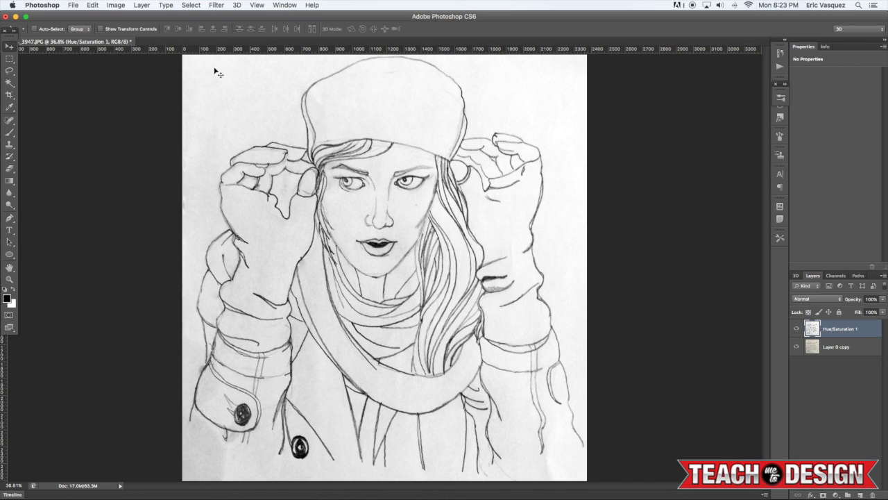
pyautogui.click(118, 5)
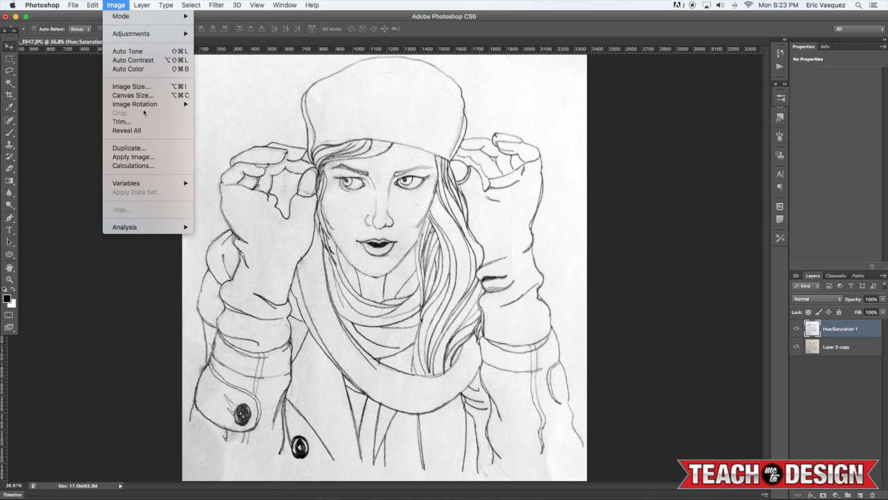
pyautogui.moveTo(143, 106)
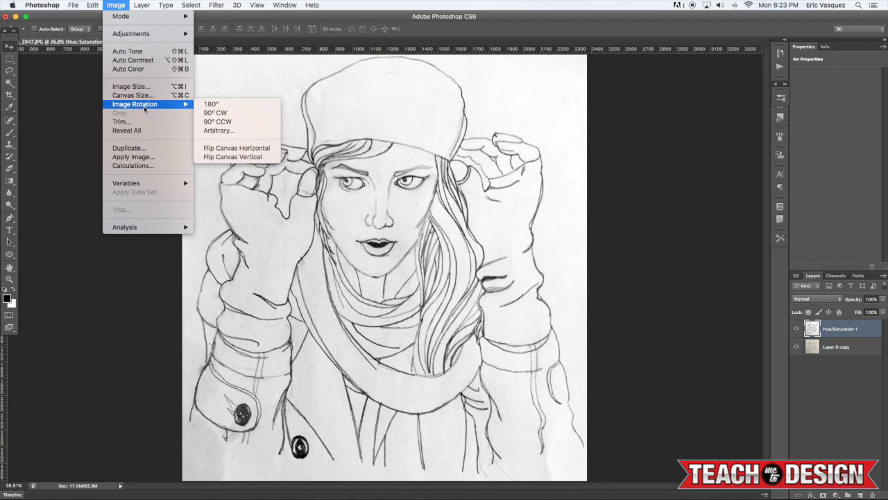
pyautogui.click(228, 149)
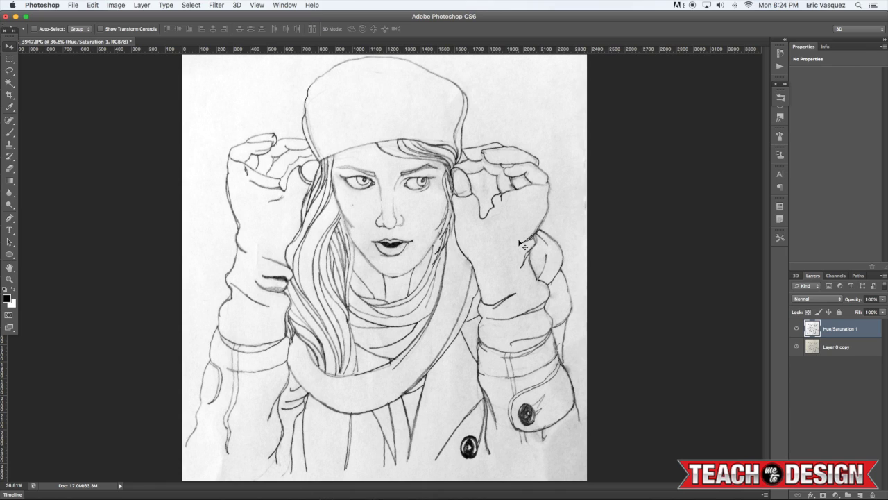
# - Duplicate the Hue/Saturation 1 layer and open the copy in the Liquify filter
pyautogui.hotkey('ctrl', 'j')
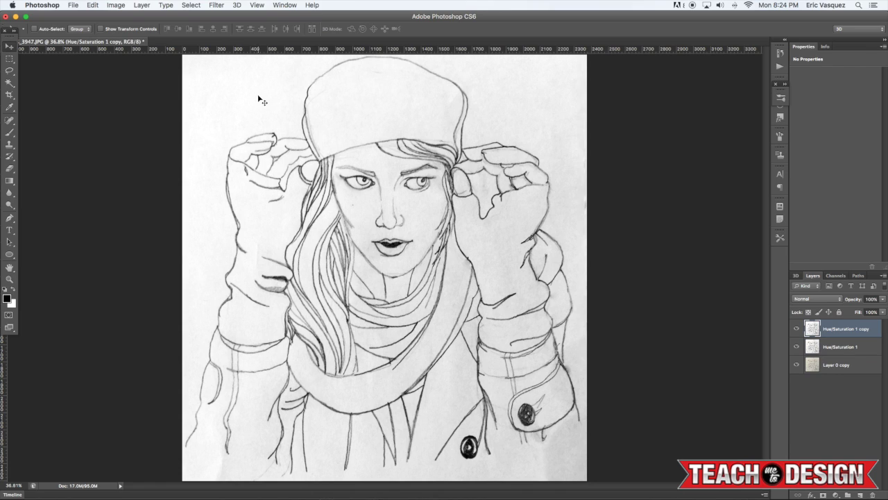
pyautogui.click(219, 5)
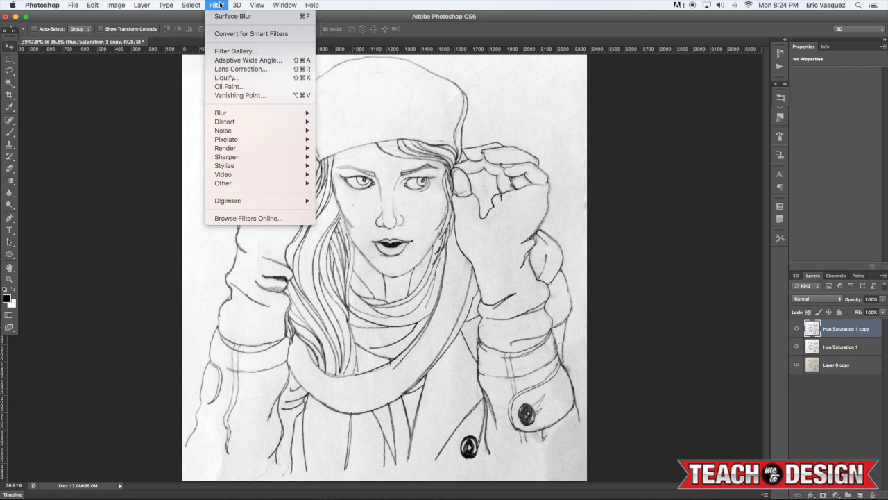
pyautogui.click(240, 79)
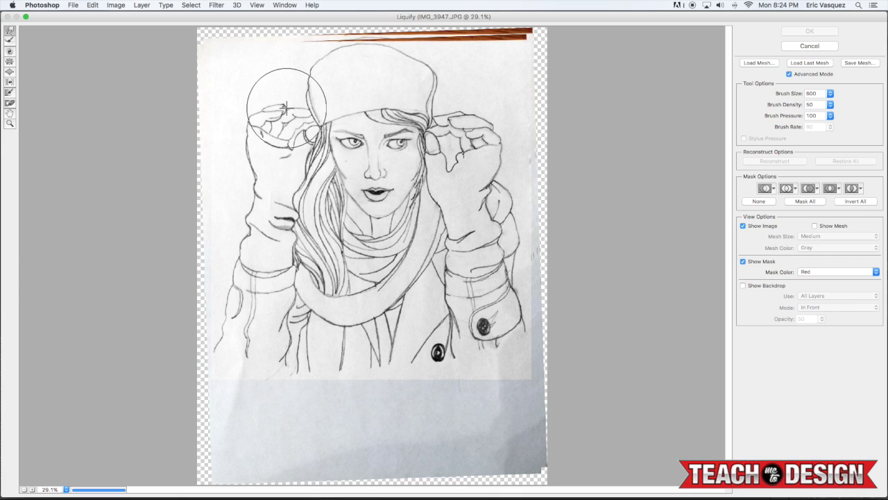
pyautogui.press('super+equal')
pyautogui.scroll(2, 291, 138)
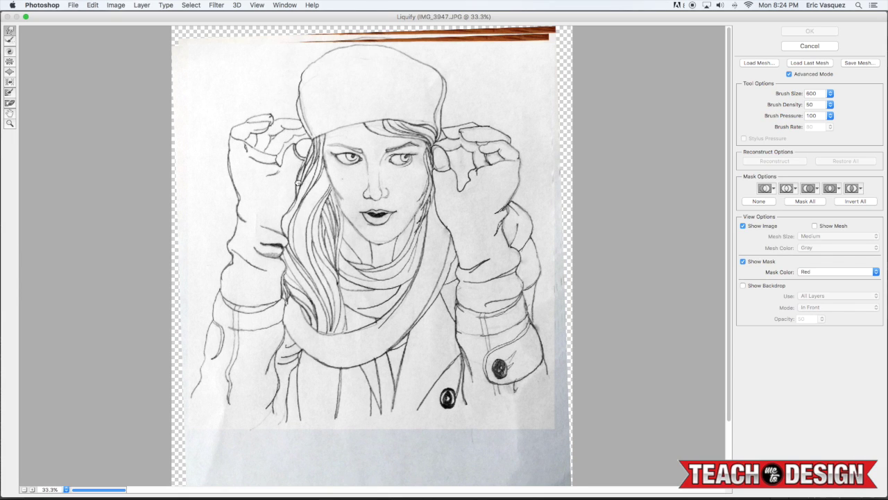
# - Nudge the raised fingers beside the long hair and the opposite edge of the hat using Forward Warp with a brush size of 500
pyautogui.press('[')
pyautogui.press('[')
pyautogui.press('[')
pyautogui.moveTo(323, 166); pyautogui.dragTo(326, 142)
pyautogui.press(']')
pyautogui.press(']')
pyautogui.moveTo(240, 139); pyautogui.dragTo(243, 125)
pyautogui.press('super+z')
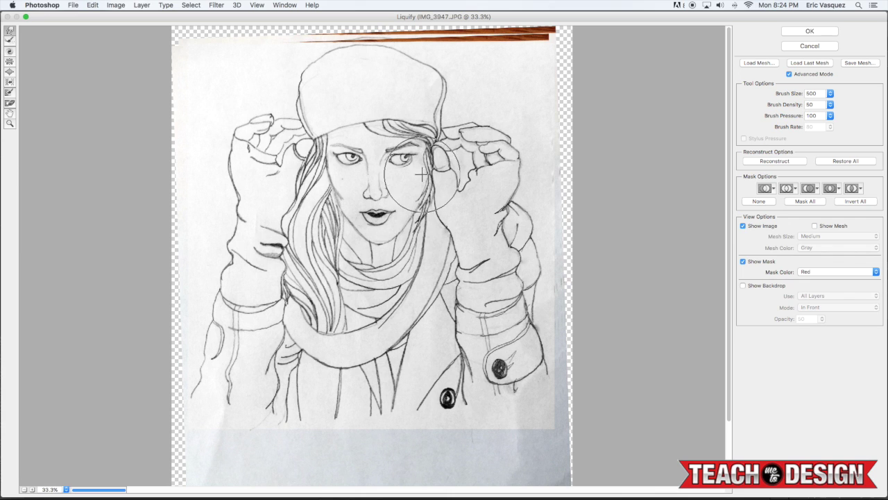
pyautogui.moveTo(447, 164)
pyautogui.mouseDown()
pyautogui.moveTo(457, 135)
pyautogui.moveTo(434, 84)
pyautogui.moveTo(464, 100)
pyautogui.moveTo(438, 129)
pyautogui.moveTo(476, 151)
pyautogui.moveTo(449, 136)
pyautogui.moveTo(472, 153)
pyautogui.mouseUp()
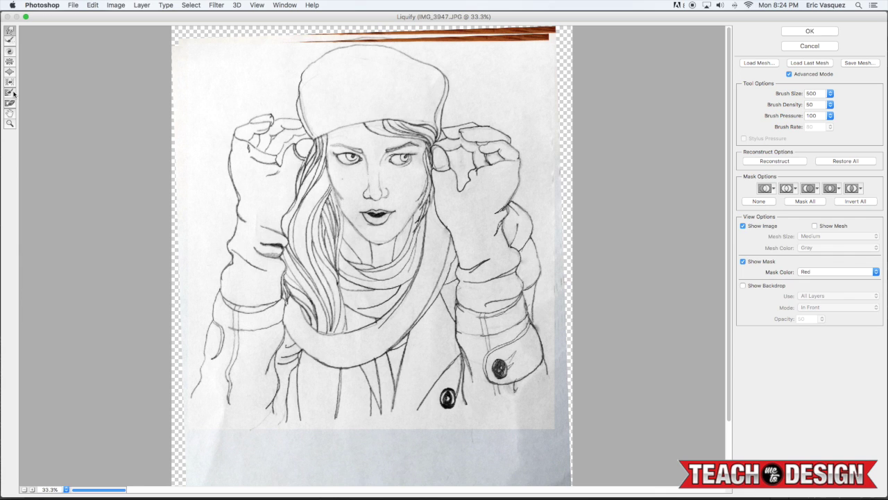
# - Freeze the hat, hands, hair, scarf and coat with the Freeze Mask tool, leaving only the face and hat brim unmasked
pyautogui.click(13, 93)
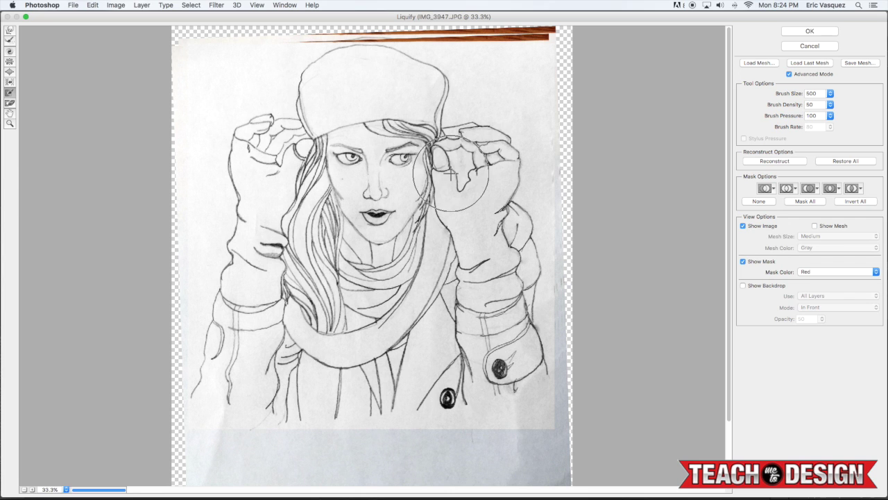
pyautogui.moveTo(505, 173)
pyautogui.mouseDown()
pyautogui.moveTo(487, 237)
pyautogui.moveTo(509, 227)
pyautogui.moveTo(519, 324)
pyautogui.moveTo(497, 391)
pyautogui.moveTo(482, 288)
pyautogui.moveTo(457, 399)
pyautogui.moveTo(445, 251)
pyautogui.moveTo(450, 267)
pyautogui.moveTo(430, 316)
pyautogui.moveTo(341, 352)
pyautogui.moveTo(344, 389)
pyautogui.moveTo(307, 405)
pyautogui.moveTo(279, 403)
pyautogui.moveTo(250, 342)
pyautogui.moveTo(206, 370)
pyautogui.moveTo(205, 241)
pyautogui.moveTo(225, 150)
pyautogui.moveTo(251, 129)
pyautogui.moveTo(265, 141)
pyautogui.moveTo(241, 331)
pyautogui.moveTo(237, 198)
pyautogui.moveTo(295, 311)
pyautogui.moveTo(285, 231)
pyautogui.moveTo(317, 345)
pyautogui.moveTo(295, 334)
pyautogui.moveTo(288, 198)
pyautogui.moveTo(299, 260)
pyautogui.moveTo(376, 320)
pyautogui.moveTo(318, 259)
pyautogui.moveTo(388, 294)
pyautogui.moveTo(425, 268)
pyautogui.moveTo(416, 294)
pyautogui.moveTo(492, 223)
pyautogui.moveTo(478, 162)
pyautogui.moveTo(471, 213)
pyautogui.moveTo(467, 190)
pyautogui.moveTo(469, 148)
pyautogui.moveTo(488, 171)
pyautogui.moveTo(475, 75)
pyautogui.moveTo(406, 59)
pyautogui.moveTo(349, 59)
pyautogui.moveTo(294, 81)
pyautogui.moveTo(268, 107)
pyautogui.moveTo(280, 158)
pyautogui.moveTo(284, 128)
pyautogui.moveTo(297, 234)
pyautogui.mouseUp()
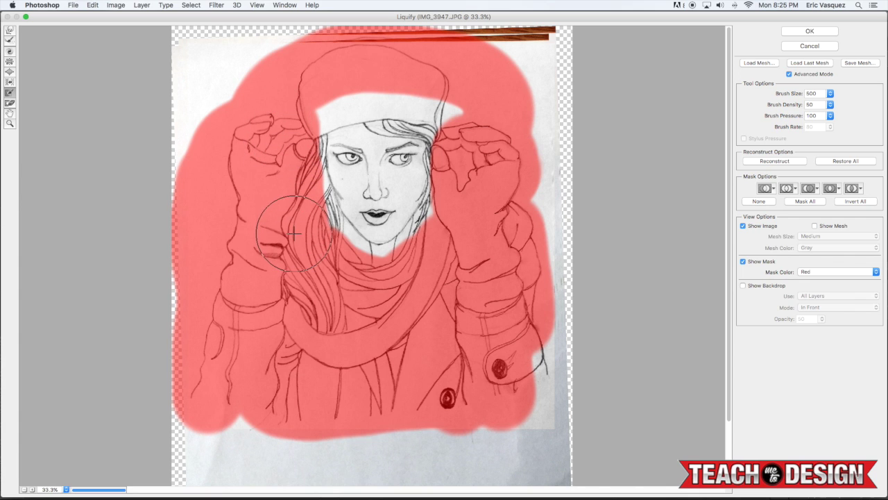
# - Try the Bloat and Pucker tools on the unmasked cheek and chin, undoing each attempt
pyautogui.click(10, 73)
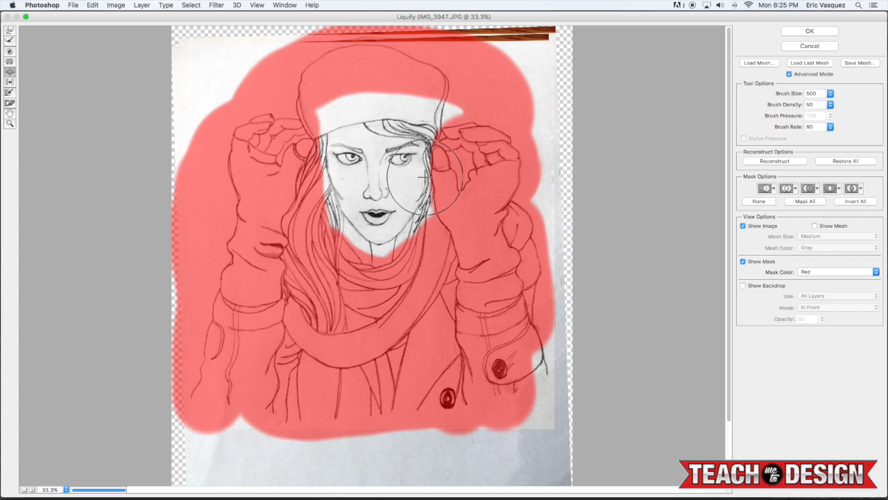
pyautogui.moveTo(338, 175); pyautogui.dragTo(345, 179)
pyautogui.press('super+z')
pyautogui.click(10, 61)
pyautogui.moveTo(319, 235); pyautogui.dragTo(378, 238)
pyautogui.press('super+z')
pyautogui.click(10, 72)
pyautogui.click(387, 233)
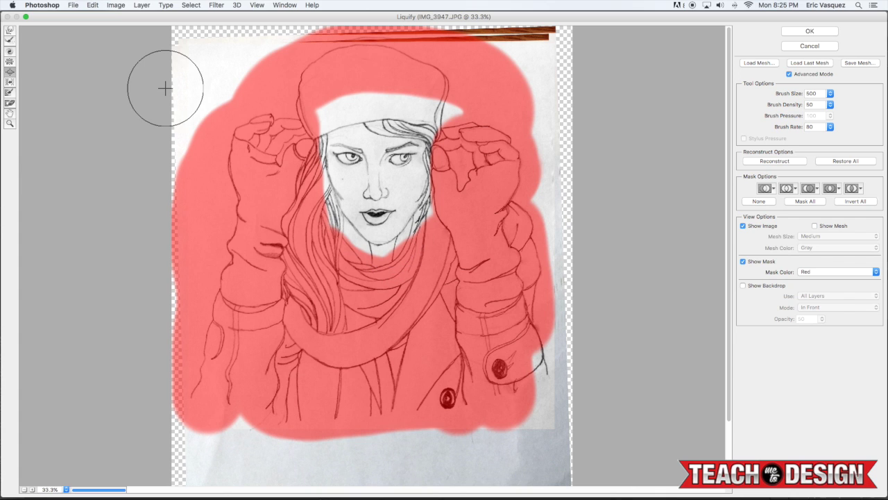
pyautogui.press('super+z')
# - Try a Forward Warp push on the chin, undo it, and apply the Liquify changes
pyautogui.click(10, 30)
pyautogui.moveTo(374, 232)
pyautogui.mouseDown()
pyautogui.moveTo(354, 231)
pyautogui.moveTo(415, 266)
pyautogui.moveTo(378, 250)
pyautogui.mouseUp()
pyautogui.press('super+z')
pyautogui.press(']')
pyautogui.press(']')
pyautogui.press(']')
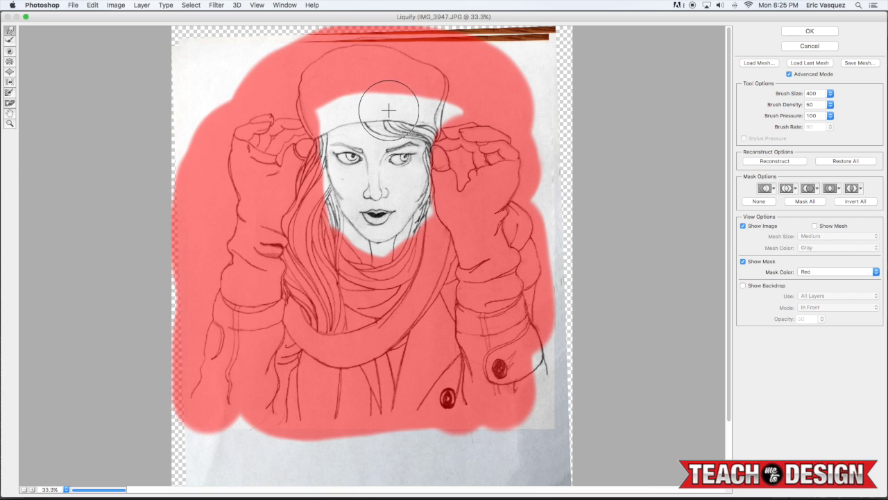
pyautogui.click(810, 31)
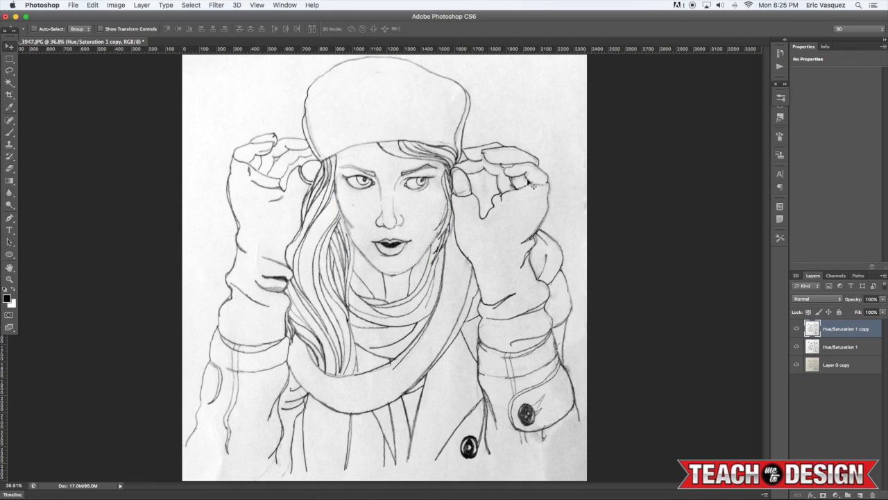
# - Flip the canvas horizontally back to the sketch's original orientation
pyautogui.press('super+minus')
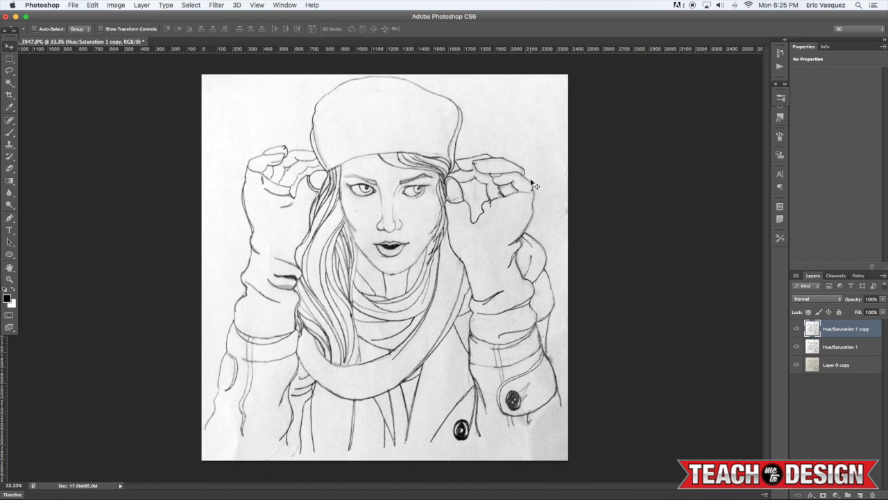
pyautogui.click(115, 5)
pyautogui.moveTo(129, 35)
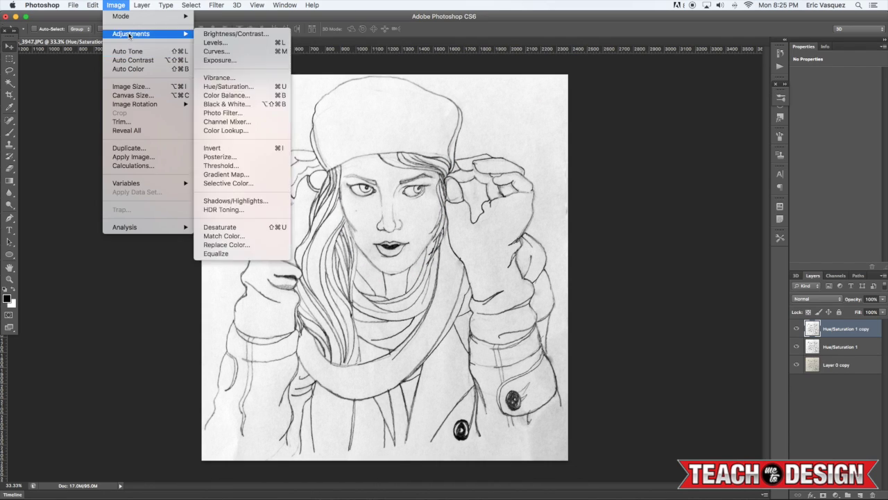
pyautogui.moveTo(135, 104)
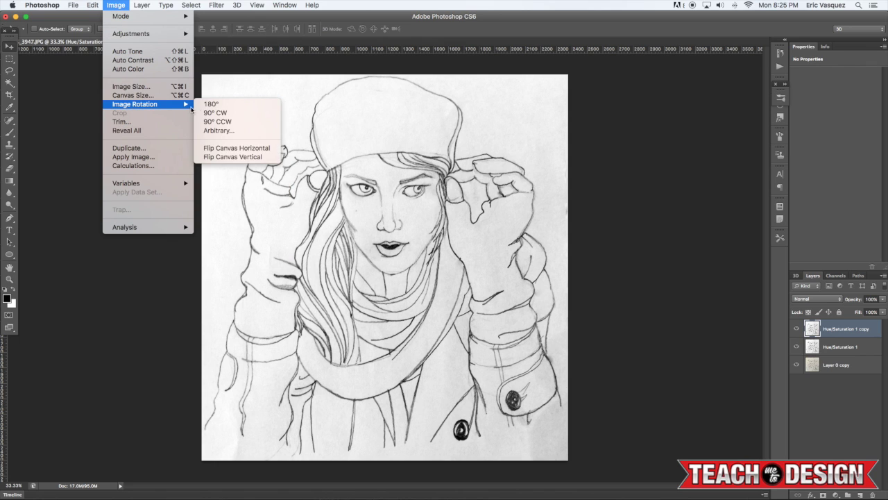
pyautogui.click(218, 150)
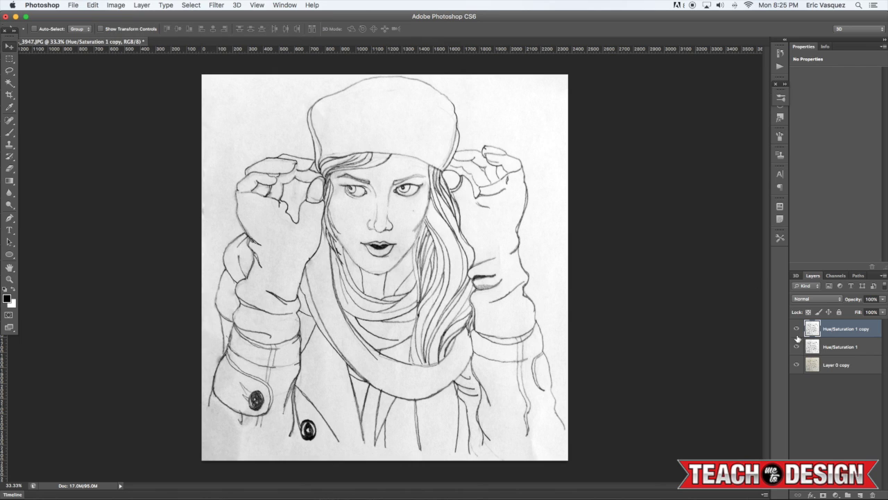
# - Hide the Hue/Saturation 1 layer and toggle the visibility of its liquified copy to compare it with the original photo
pyautogui.click(796, 342)
pyautogui.click(796, 330)
pyautogui.click(796, 331)
pyautogui.click(796, 331)
pyautogui.click(796, 330)
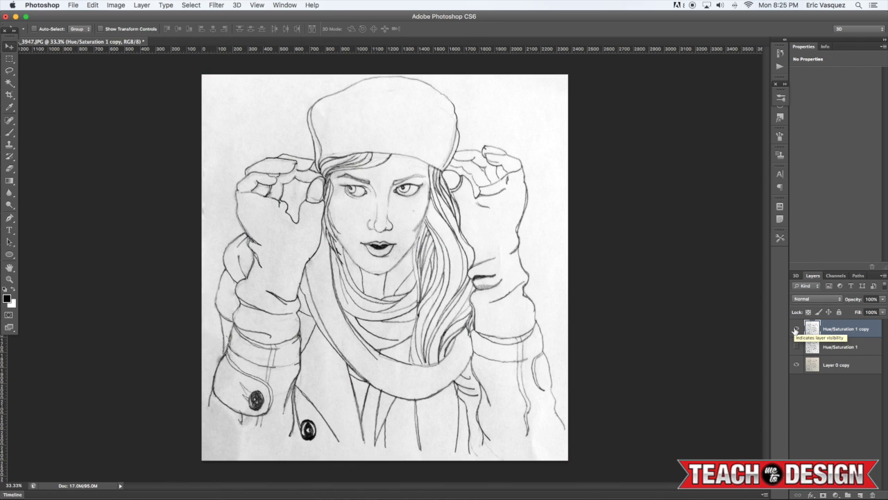
pyautogui.press('super+minus')
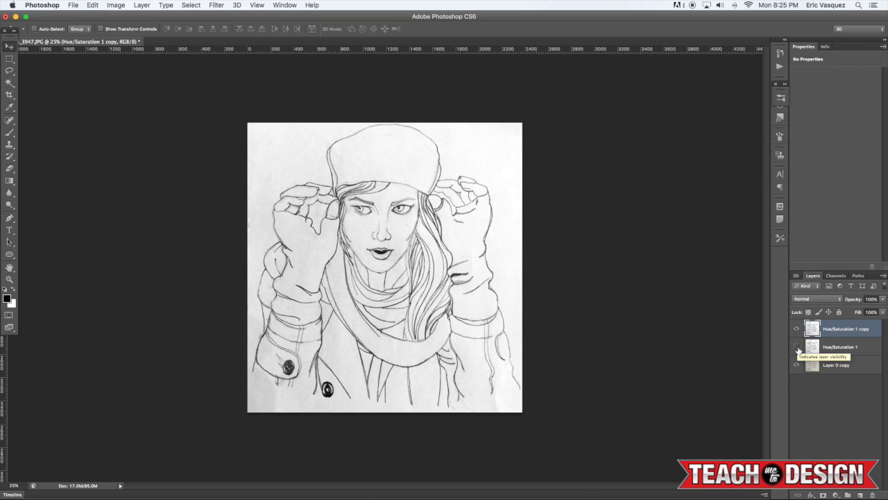
pyautogui.press('super+plus')
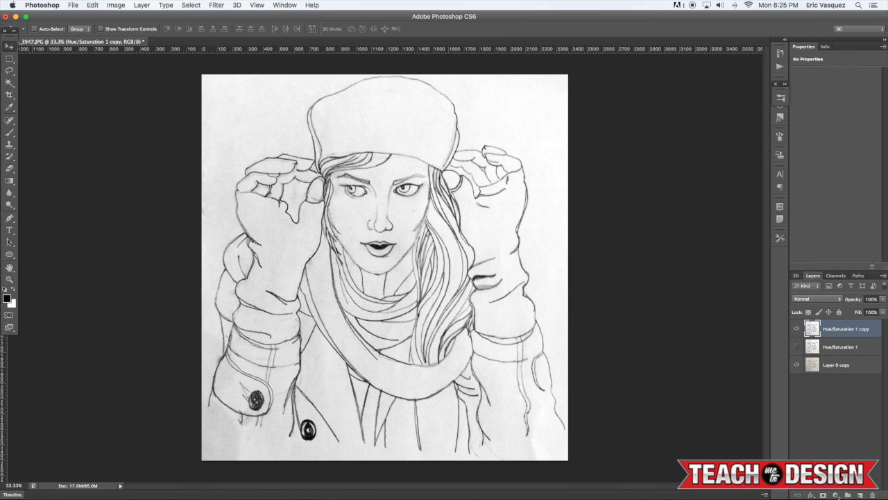
# - Add a Brightness/Contrast adjustment layer clipped to the liquified sketch layer, with brightness -4 and contrast 36
pyautogui.click(837, 495)
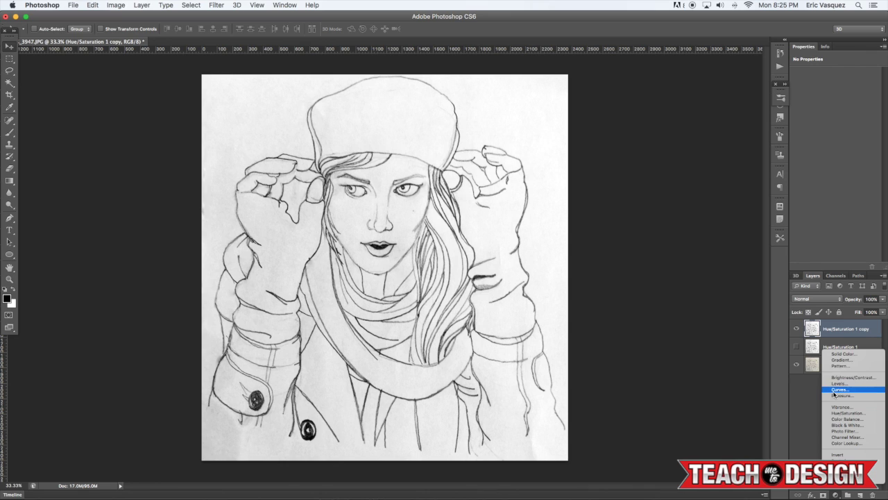
pyautogui.click(852, 377)
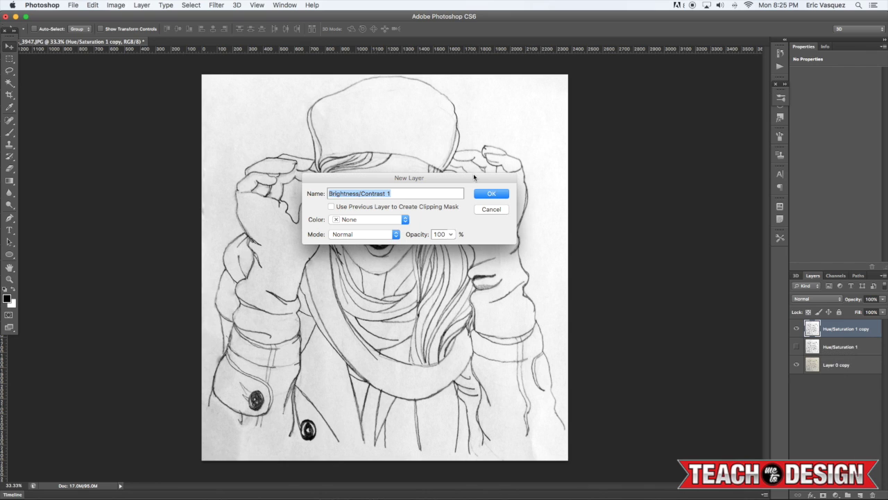
pyautogui.click(489, 196)
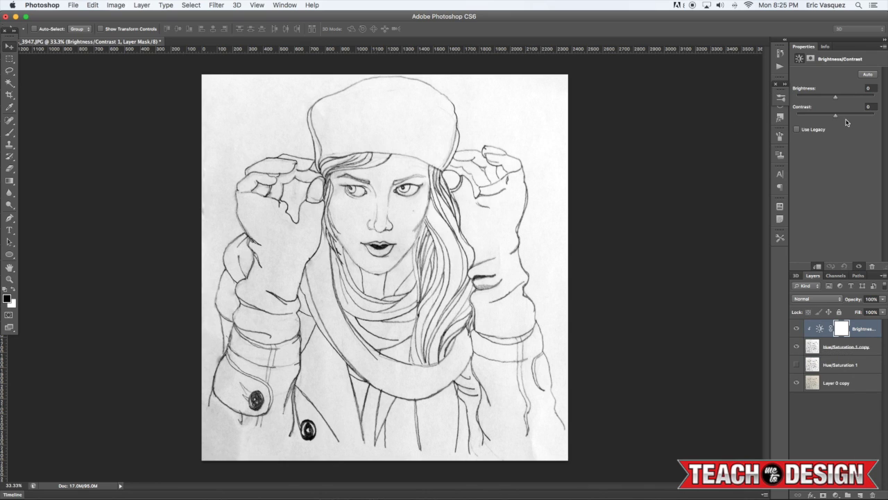
pyautogui.moveTo(852, 117); pyautogui.dragTo(833, 99)
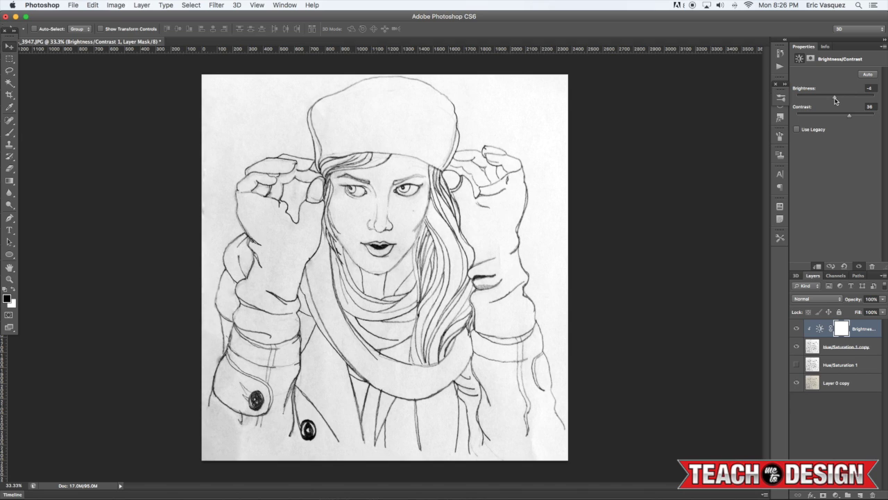
# - Compare the sketch with and without the Brightness/Contrast adjustment, leaving the adjustment hidden
pyautogui.click(796, 329)
pyautogui.click(796, 329)
pyautogui.click(797, 329)
# - Add a Curves adjustment clipped to the Hue/Saturation 1 copy layer, raise input 183 to output 199, and compare before and after
pyautogui.click(839, 347)
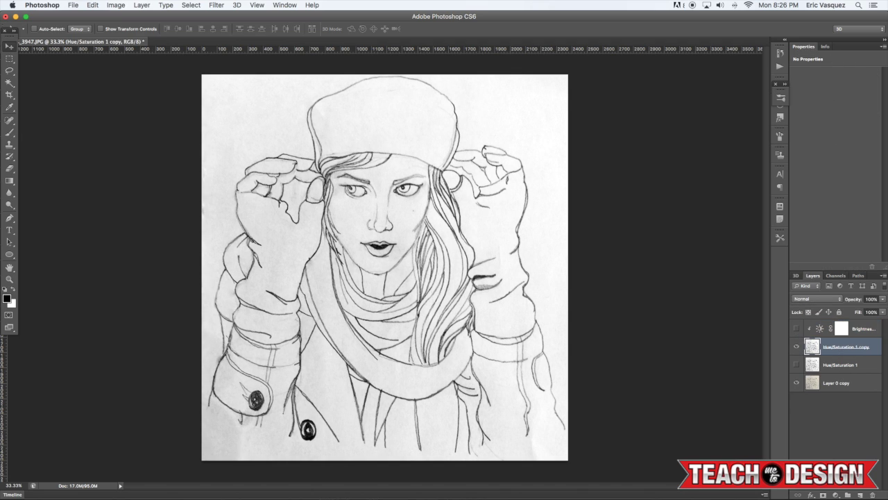
pyautogui.click(836, 495)
pyautogui.click(843, 391)
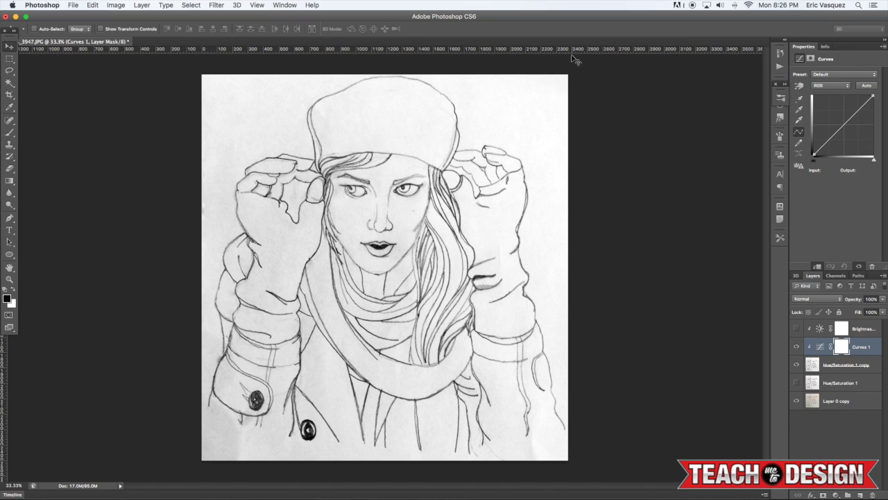
pyautogui.moveTo(845, 127)
pyautogui.mouseDown()
pyautogui.moveTo(834, 113)
pyautogui.moveTo(843, 123)
pyautogui.moveTo(858, 109)
pyautogui.mouseUp()
pyautogui.click(797, 346)
pyautogui.click(797, 346)
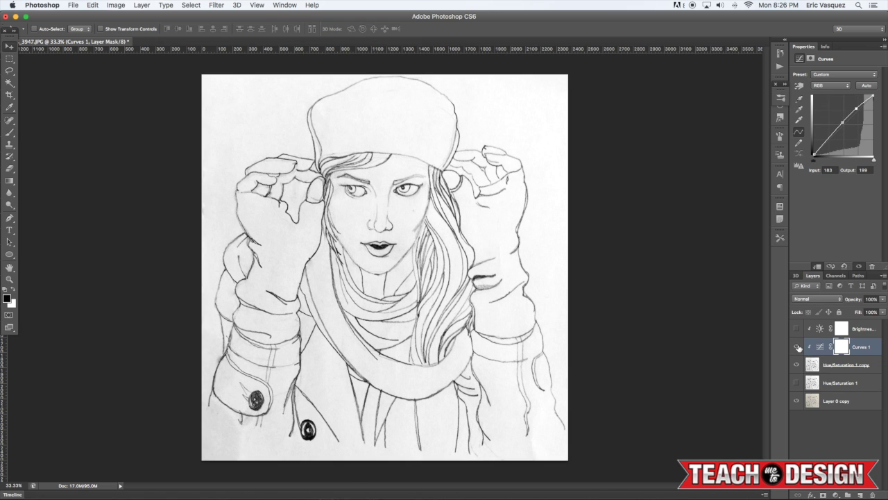
# - Merge the Curves and Brightness/Contrast adjustments with the Hue/Saturation 1 copy layer into one layer
pyautogui.keyDown('shift'); pyautogui.click(846, 364); pyautogui.keyUp('shift')
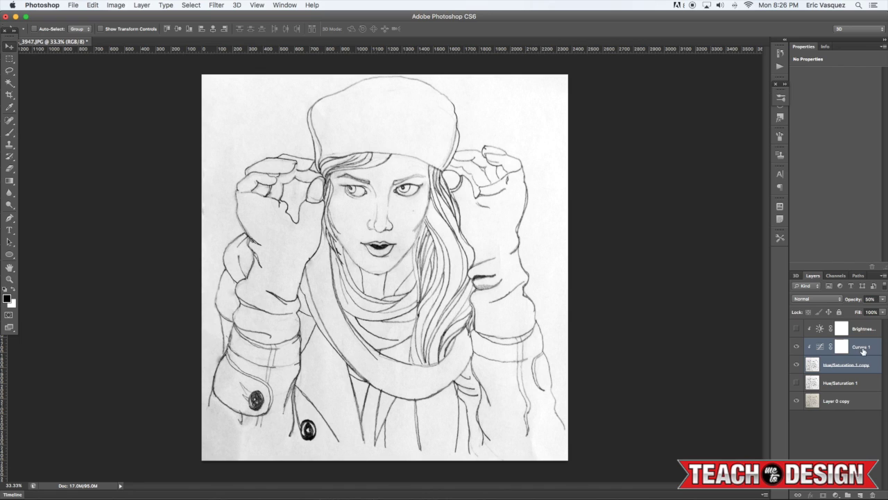
pyautogui.keyDown('ctrl'); pyautogui.click(867, 336); pyautogui.keyUp('ctrl')
pyautogui.hotkey('ctrl', 'e')
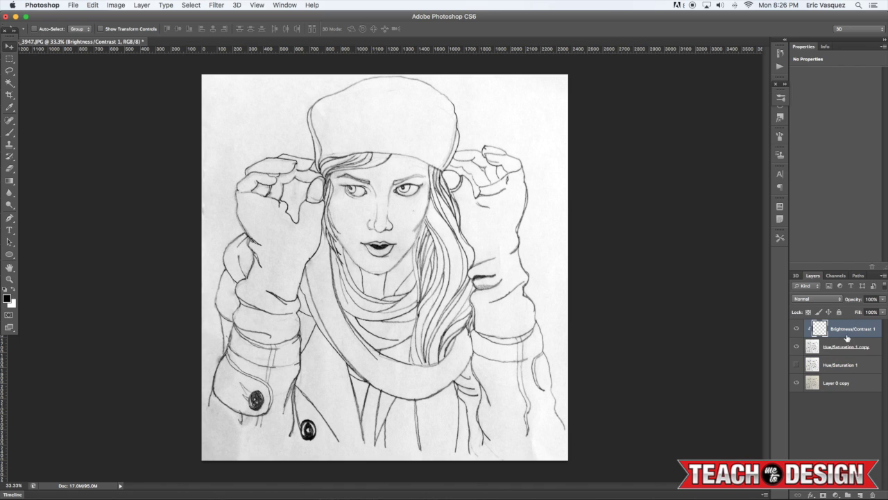
pyautogui.keyDown('ctrl'); pyautogui.click(845, 349); pyautogui.keyUp('ctrl')
pyautogui.hotkey('ctrl', 'e')
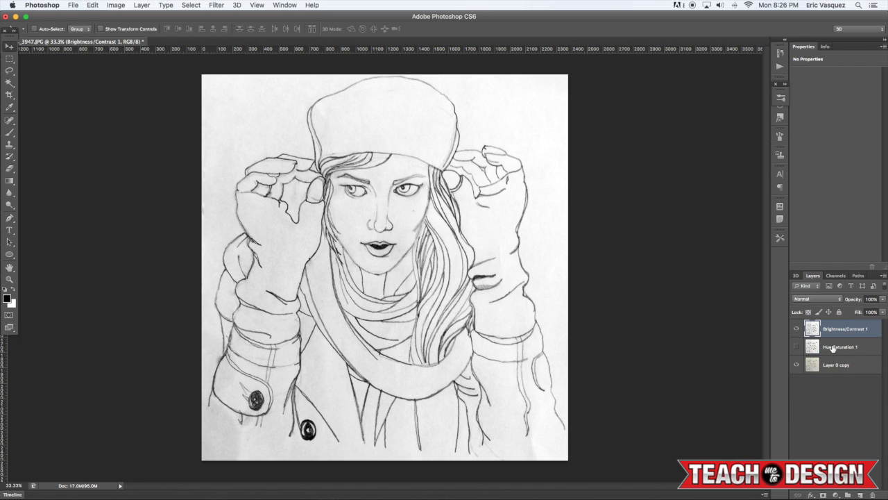
# - Set the merged sketch layer's blending mode to Multiply and hide the Layer 0 copy layer
pyautogui.click(837, 347)
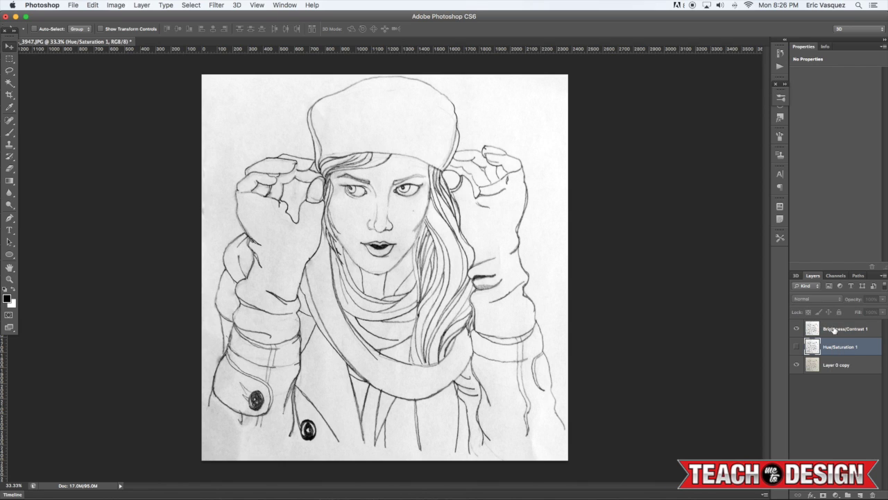
pyautogui.click(832, 329)
pyautogui.click(810, 299)
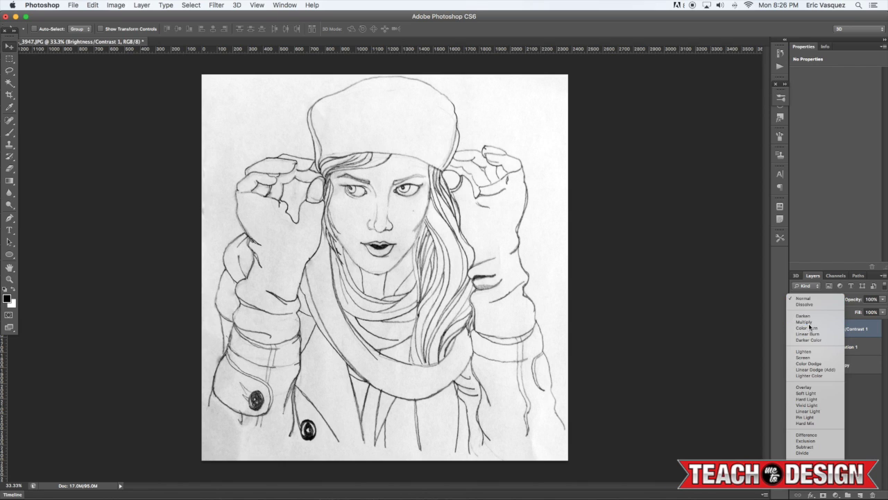
pyautogui.click(810, 327)
pyautogui.click(797, 364)
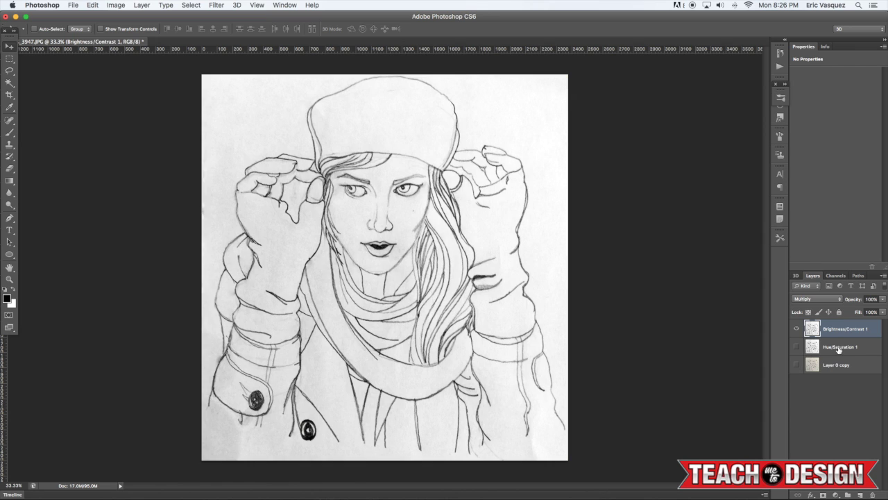
# - Create a new layer beneath the Multiply sketch layer and brush pink (#e79898) over the face
pyautogui.click(839, 349)
pyautogui.press('super+shift+alt+n')
pyautogui.press('b')
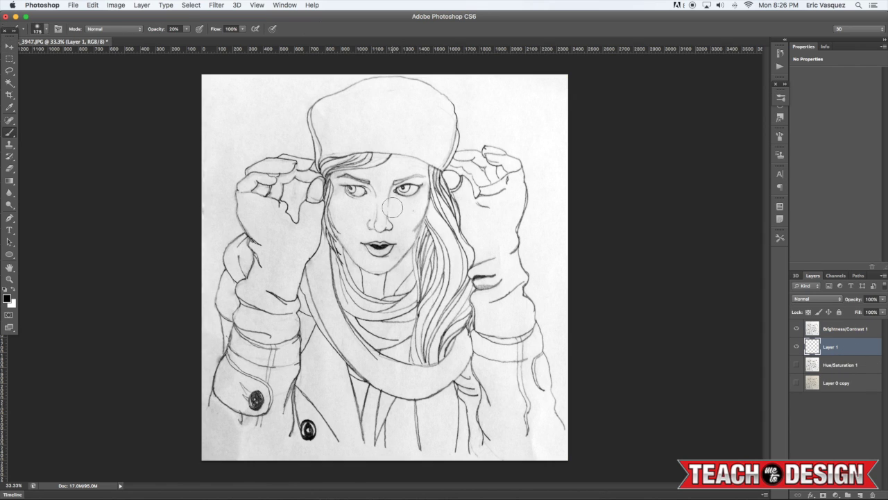
pyautogui.press('x')
pyautogui.click(6, 299)
pyautogui.moveTo(645, 205); pyautogui.dragTo(652, 187)
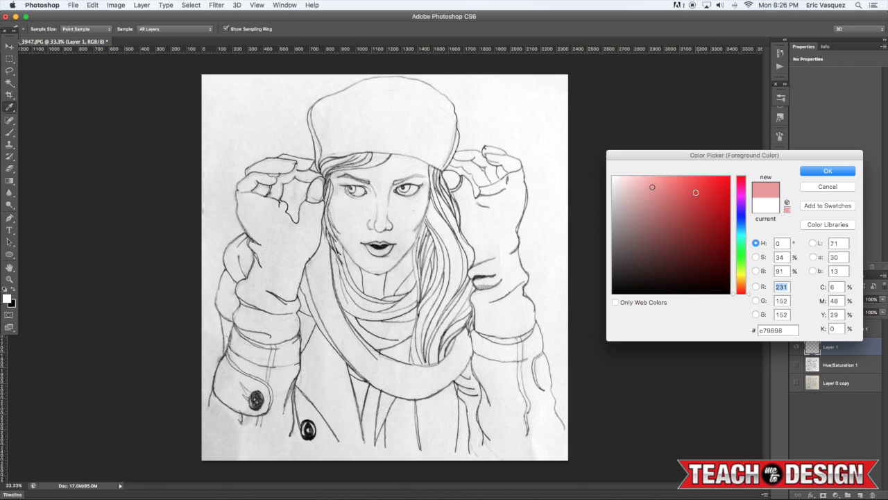
pyautogui.click(830, 170)
pyautogui.moveTo(372, 183)
pyautogui.mouseDown()
pyautogui.moveTo(353, 169)
pyautogui.moveTo(405, 171)
pyautogui.moveTo(411, 182)
pyautogui.moveTo(399, 239)
pyautogui.moveTo(404, 218)
pyautogui.moveTo(370, 247)
pyautogui.moveTo(343, 207)
pyautogui.moveTo(356, 245)
pyautogui.moveTo(368, 249)
pyautogui.moveTo(381, 226)
pyautogui.moveTo(375, 170)
pyautogui.moveTo(347, 211)
pyautogui.moveTo(349, 230)
pyautogui.moveTo(347, 206)
pyautogui.moveTo(413, 179)
pyautogui.moveTo(407, 227)
pyautogui.moveTo(390, 260)
pyautogui.moveTo(373, 263)
pyautogui.moveTo(397, 231)
pyautogui.moveTo(405, 177)
pyautogui.moveTo(363, 168)
pyautogui.moveTo(412, 168)
pyautogui.moveTo(408, 207)
pyautogui.moveTo(376, 206)
pyautogui.moveTo(357, 230)
pyautogui.moveTo(340, 219)
pyautogui.moveTo(405, 239)
pyautogui.moveTo(415, 219)
pyautogui.moveTo(390, 248)
pyautogui.mouseUp()
# - Choose a light orange skin tone as the foreground colour and brush it over the pink on the face
pyautogui.press('x')
pyautogui.click(7, 298)
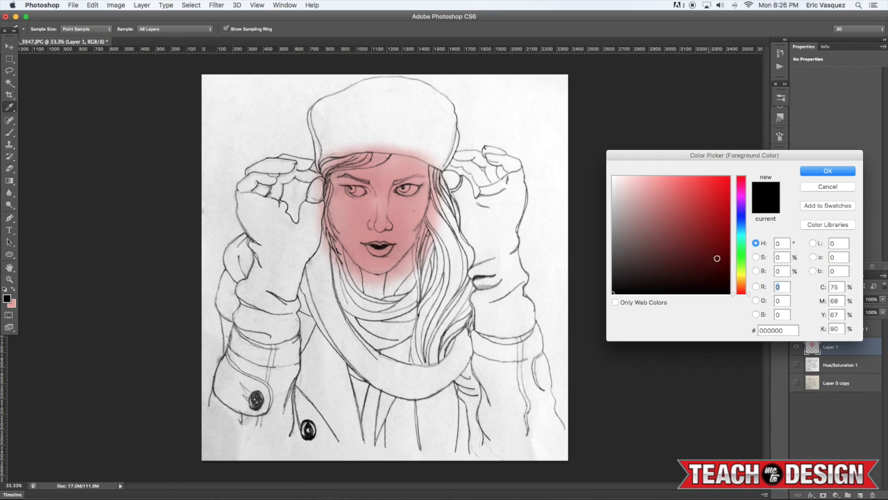
pyautogui.moveTo(741, 290); pyautogui.dragTo(741, 281)
pyautogui.click(651, 180)
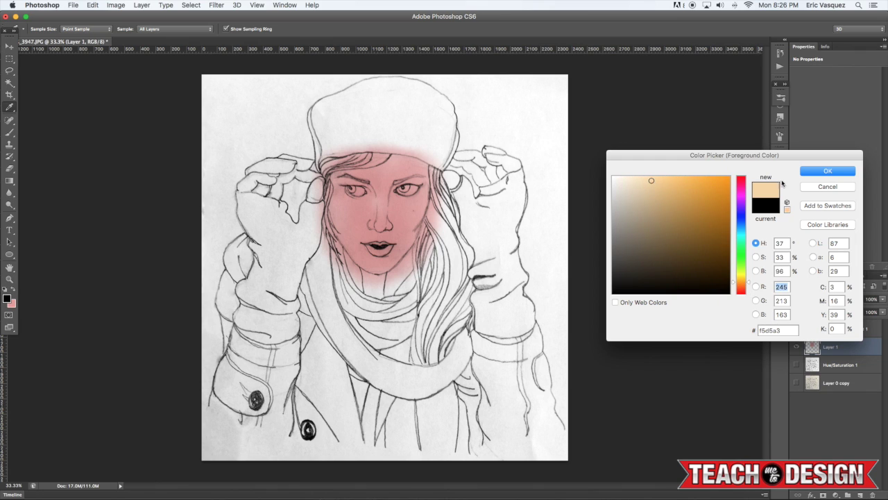
pyautogui.click(658, 186)
pyautogui.click(827, 170)
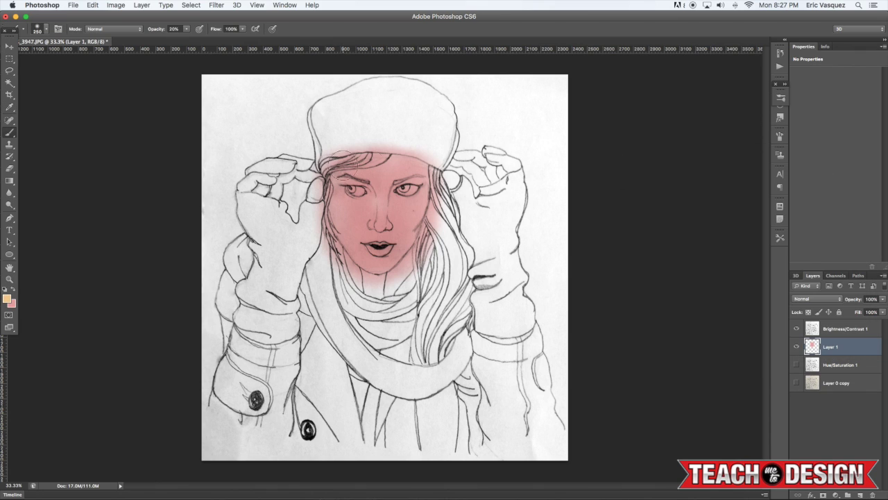
pyautogui.moveTo(335, 170); pyautogui.dragTo(427, 161)
pyautogui.moveTo(382, 182)
pyautogui.mouseDown()
pyautogui.moveTo(376, 221)
pyautogui.moveTo(369, 208)
pyautogui.moveTo(332, 201)
pyautogui.mouseUp()
pyautogui.moveTo(392, 267)
pyautogui.mouseDown()
pyautogui.moveTo(413, 215)
pyautogui.moveTo(367, 267)
pyautogui.moveTo(368, 239)
pyautogui.moveTo(413, 167)
pyautogui.mouseUp()
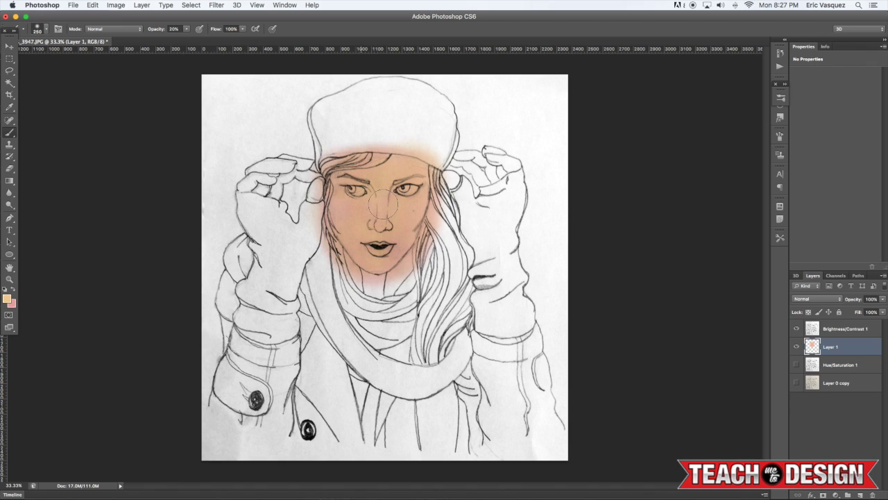
# - Set the skin colour layer's blending mode to Soft Light and duplicate the layer
pyautogui.click(822, 299)
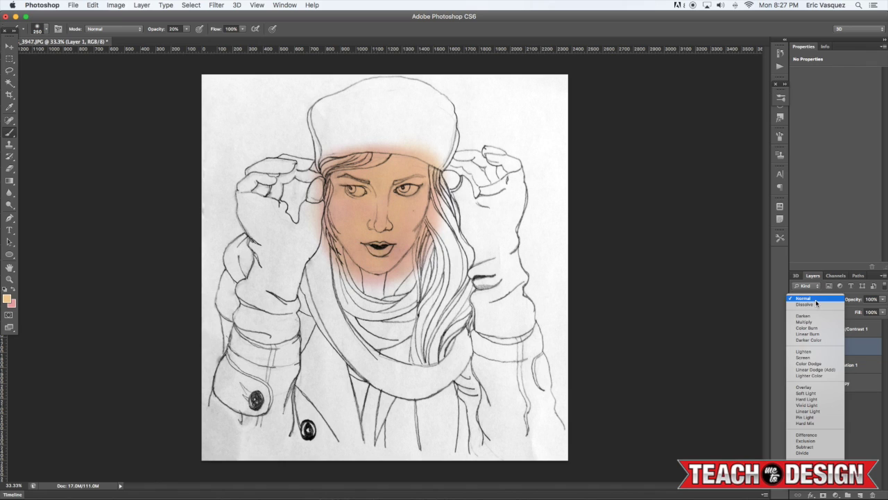
pyautogui.click(812, 393)
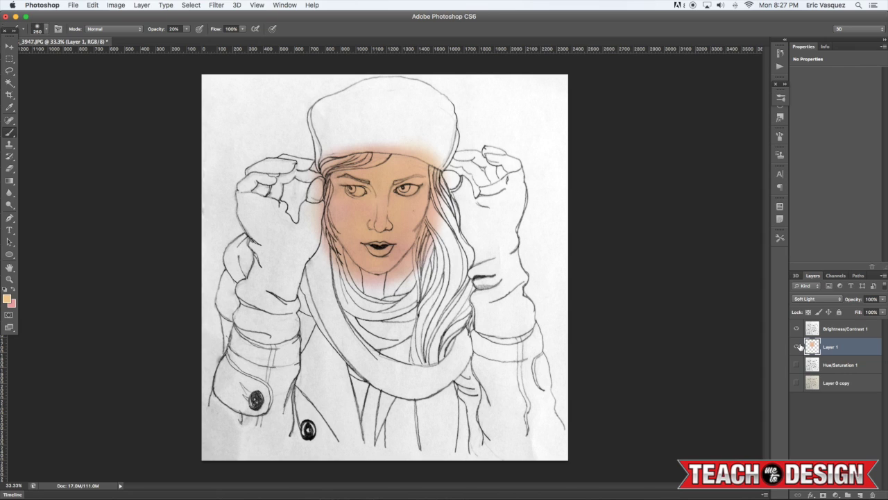
pyautogui.press('super+j')
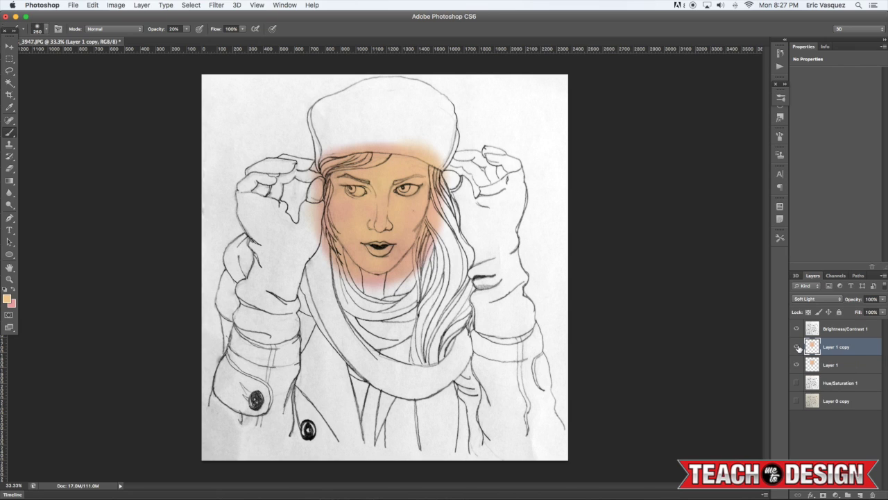
# - Try Overlay on the duplicated skin colour layer, and switch it to another blending mode
pyautogui.click(811, 299)
pyautogui.click(804, 292)
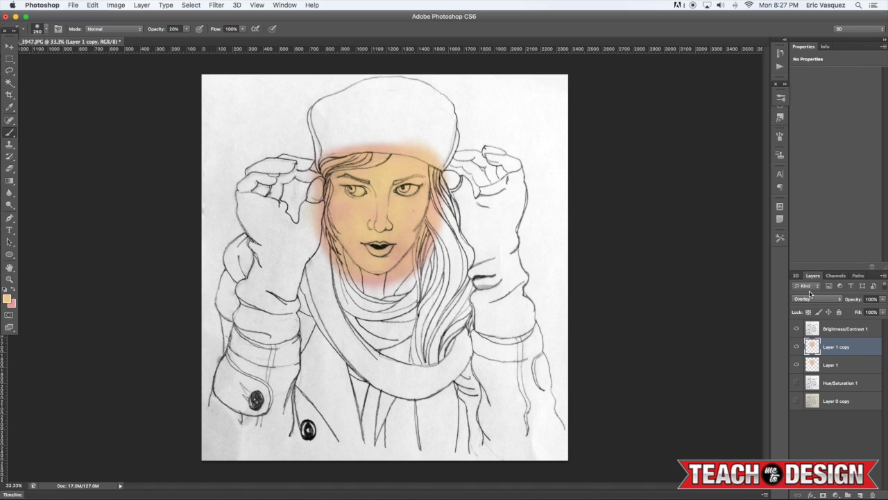
pyautogui.click(815, 304)
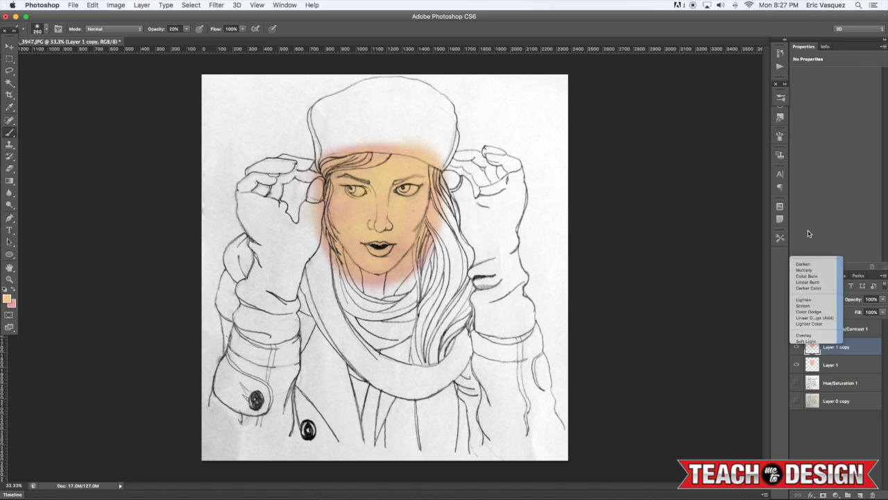
pyautogui.click(809, 235)
# - Reduce the original skin colour layer, Layer 1, to 50% opacity and merge it with its duplicate
pyautogui.click(819, 364)
pyautogui.click(796, 365)
pyautogui.click(796, 364)
pyautogui.press('v')
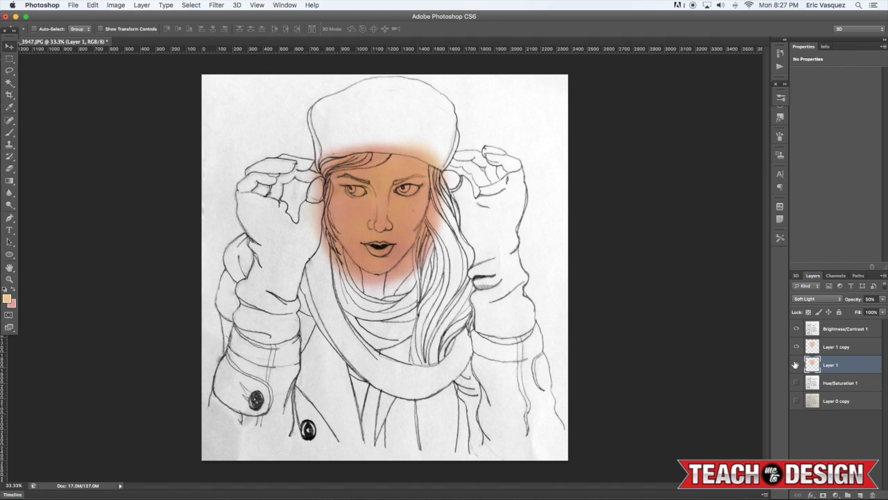
pyautogui.keyDown('shift'); pyautogui.click(839, 349); pyautogui.keyUp('shift')
pyautogui.hotkey('ctrl', 'e')
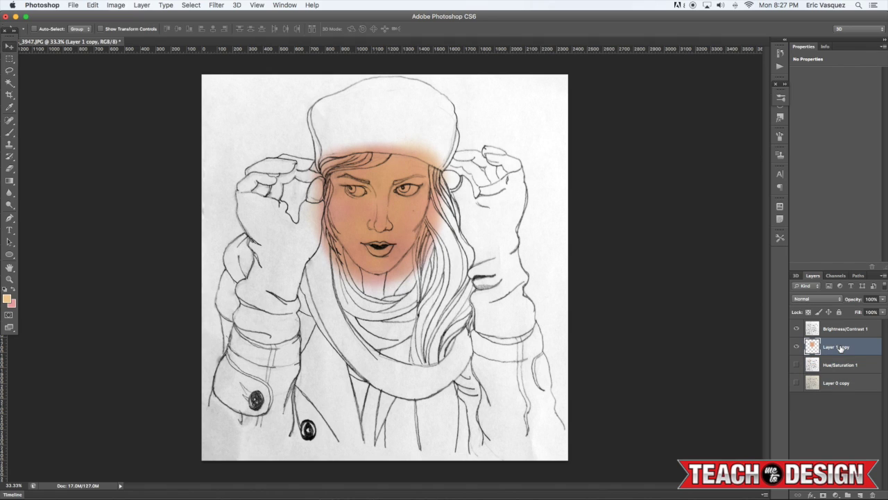
# - Add a layer mask to the merged colour layer and brush the skin colour out of the eyes with a size 60 brush
pyautogui.click(822, 493)
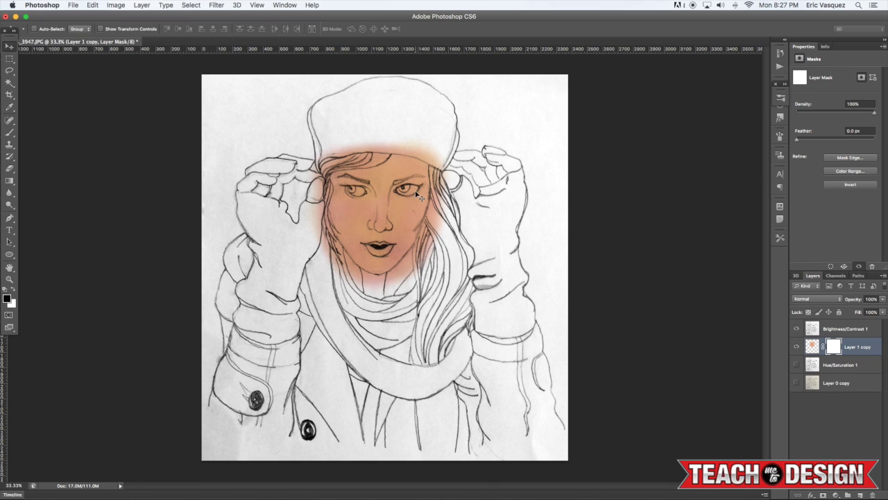
pyautogui.press('b')
pyautogui.press('[')
pyautogui.press('[')
pyautogui.press('[')
pyautogui.press('[')
pyautogui.press('[')
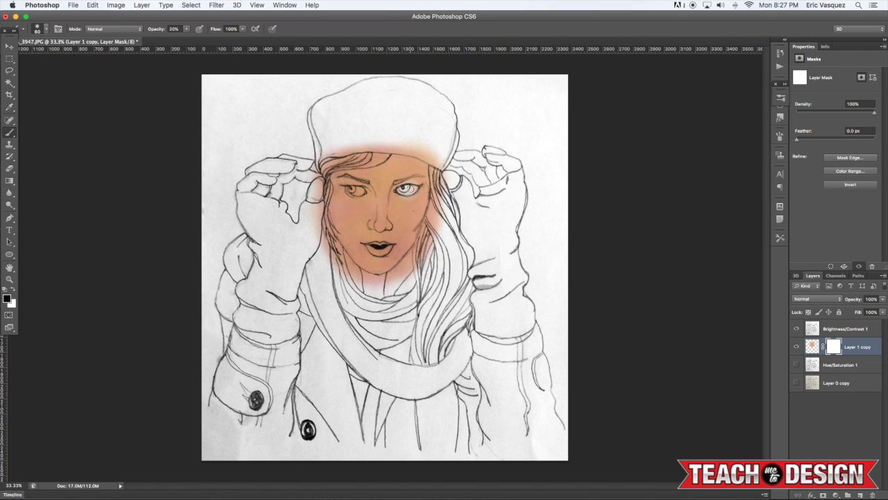
pyautogui.moveTo(351, 193); pyautogui.dragTo(357, 190)
# - Enlarge the brush to 125 and mask away the skin colour spilling over the hair and around the face's outline
pyautogui.press('x')
pyautogui.press('x')
pyautogui.press('x')
pyautogui.press('x')
pyautogui.press(']')
pyautogui.press(']')
pyautogui.press(']')
pyautogui.press(']')
pyautogui.moveTo(375, 153)
pyautogui.mouseDown()
pyautogui.moveTo(326, 164)
pyautogui.moveTo(309, 195)
pyautogui.moveTo(315, 216)
pyautogui.mouseUp()
pyautogui.moveTo(440, 152)
pyautogui.mouseDown()
pyautogui.moveTo(439, 189)
pyautogui.moveTo(438, 170)
pyautogui.moveTo(452, 247)
pyautogui.moveTo(442, 229)
pyautogui.moveTo(421, 275)
pyautogui.moveTo(431, 231)
pyautogui.moveTo(410, 279)
pyautogui.moveTo(396, 284)
pyautogui.moveTo(417, 262)
pyautogui.moveTo(383, 287)
pyautogui.moveTo(400, 282)
pyautogui.moveTo(365, 287)
pyautogui.moveTo(327, 255)
pyautogui.moveTo(352, 276)
pyautogui.moveTo(338, 270)
pyautogui.moveTo(380, 287)
pyautogui.moveTo(321, 239)
pyautogui.moveTo(377, 282)
pyautogui.mouseUp()
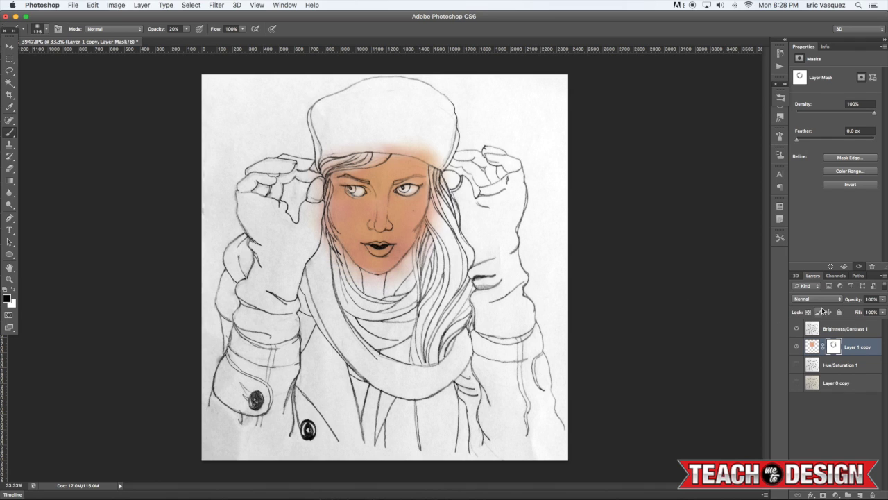
# - Set the masked skin colour layer's opacity to 70% and hide the layer to compare with the plain sketch
pyautogui.press('v')
pyautogui.press('5')
pyautogui.press('7')
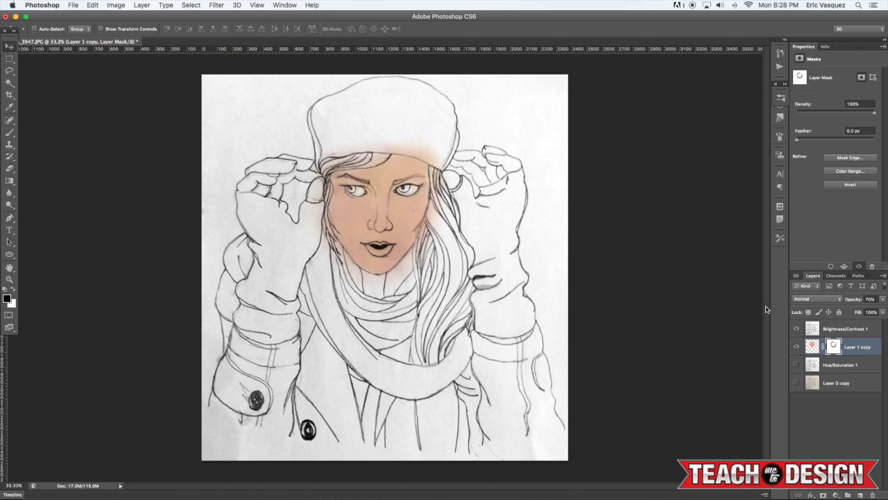
pyautogui.click(796, 348)
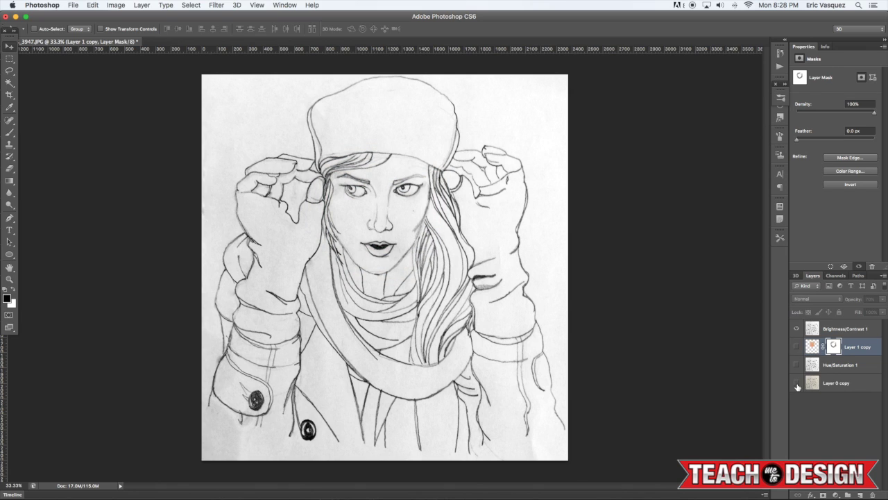